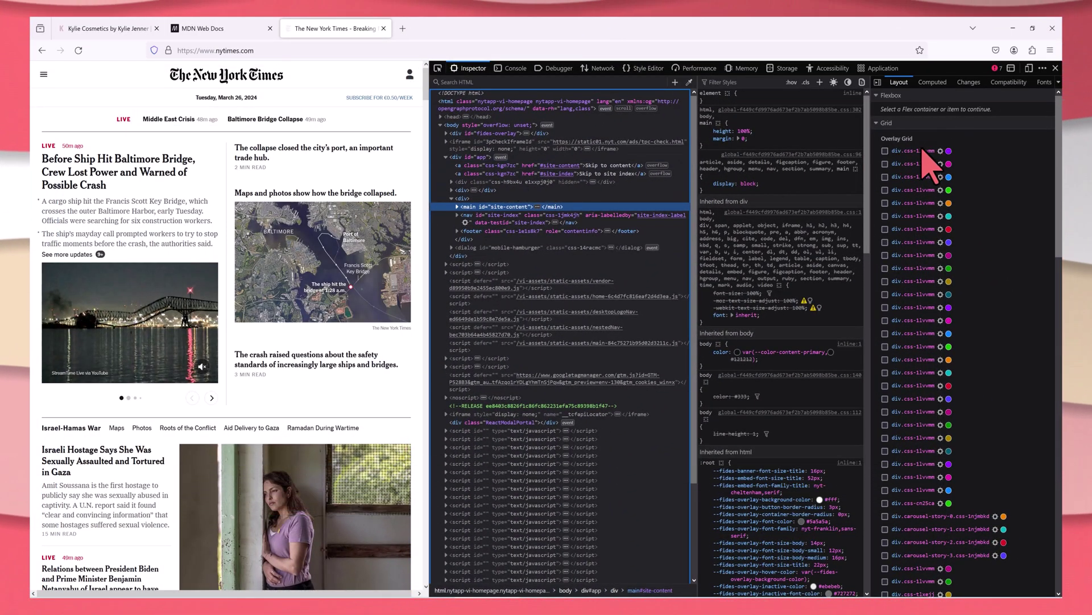
# Step: Overlay the New York Times layout grid and inspect the hostage headline's markup
pyautogui.click(885, 151)
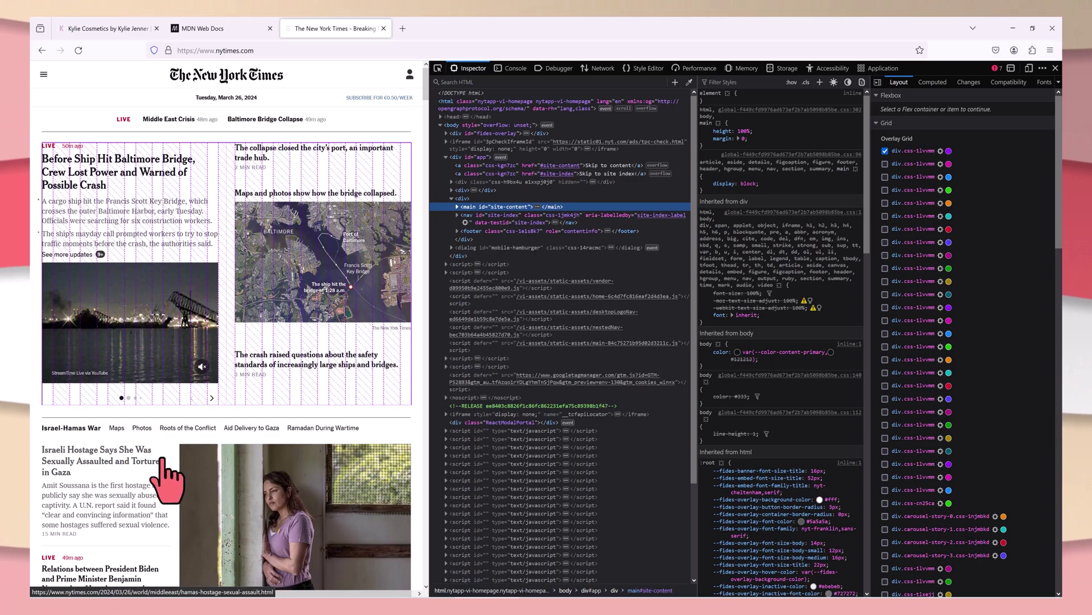
pyautogui.scroll(-3, 162, 458)
pyautogui.rightClick(100, 332)
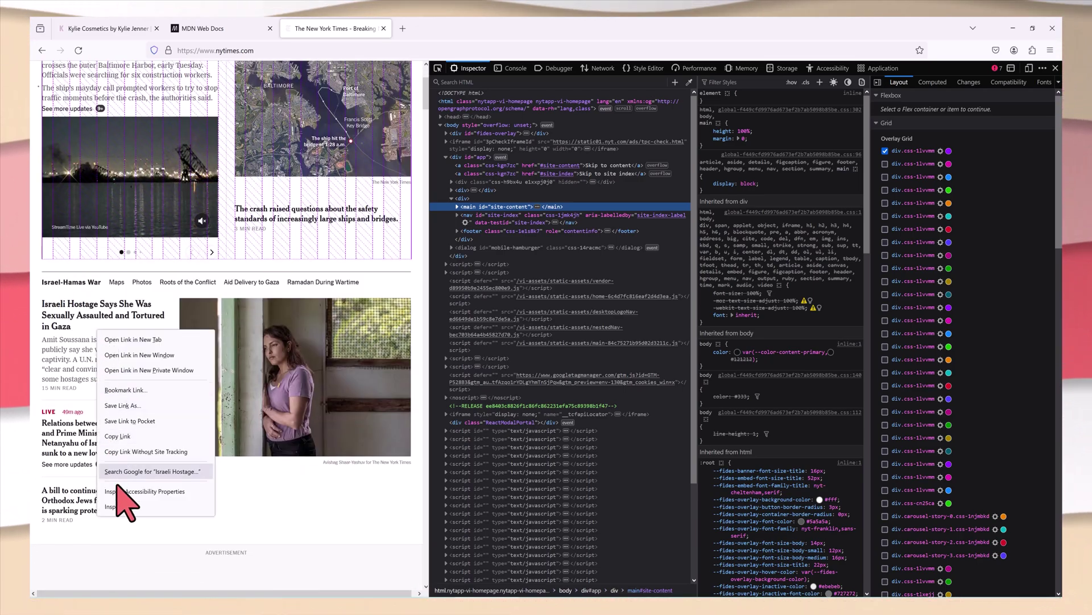
pyautogui.click(115, 519)
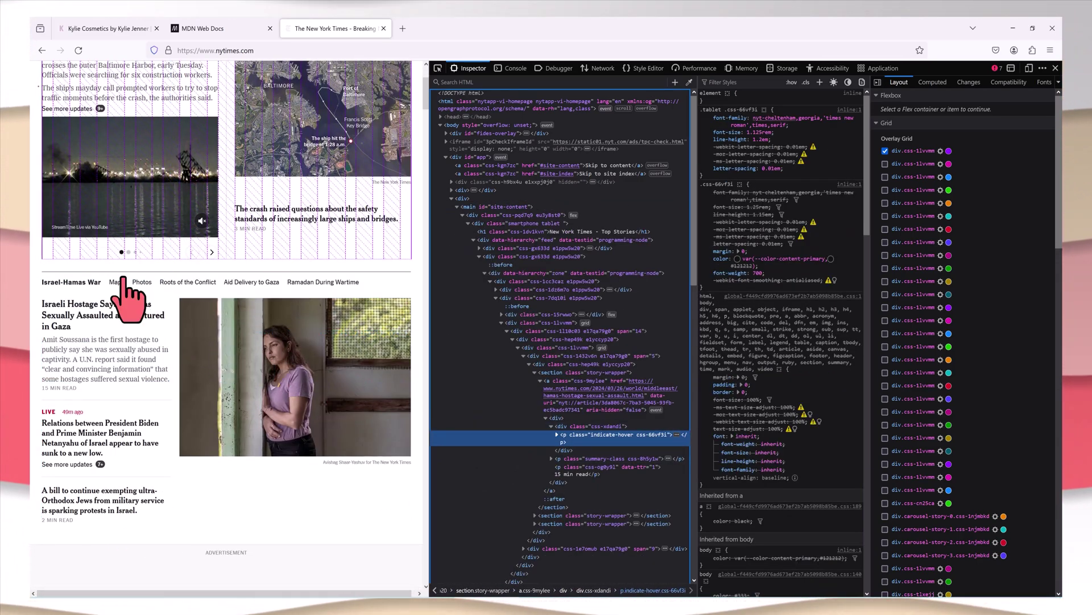
# Step: On MDN Web Docs, inspect the hero section and widen the Inspector
pyautogui.click(223, 29)
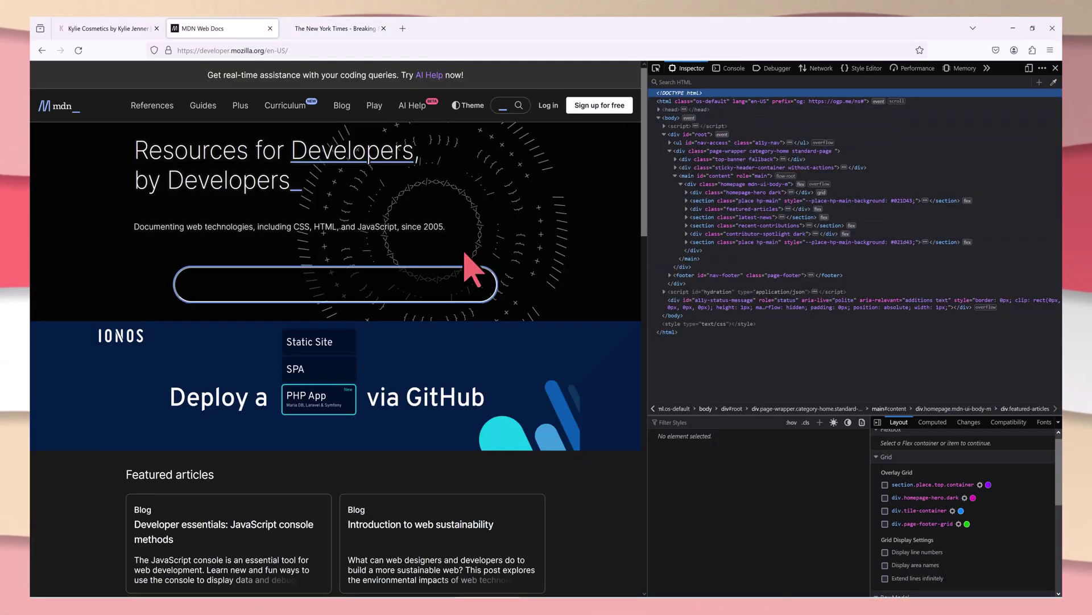
pyautogui.rightClick(155, 244)
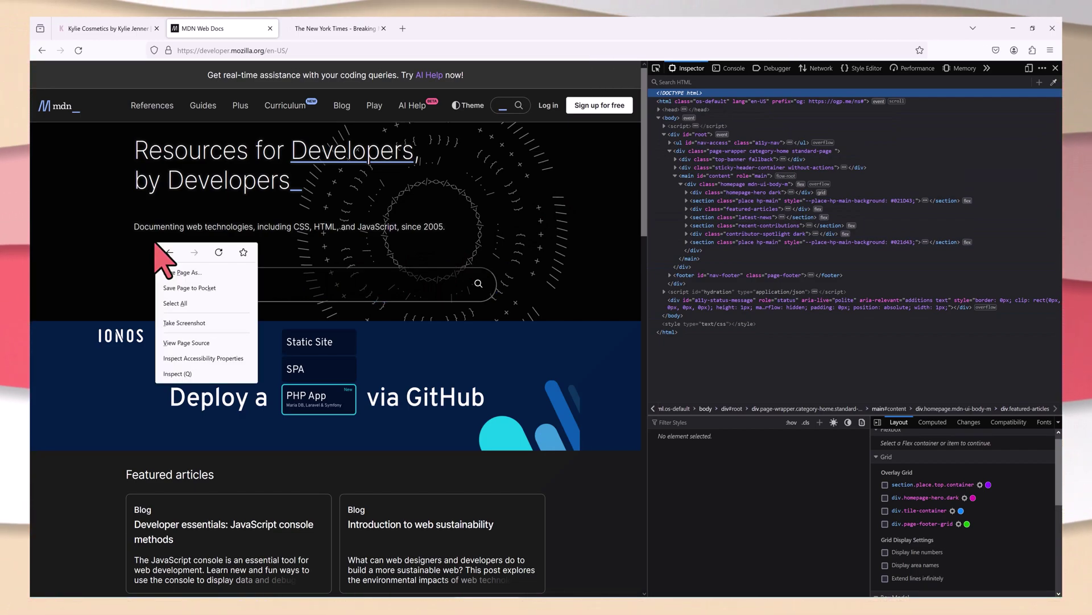
pyautogui.click(173, 378)
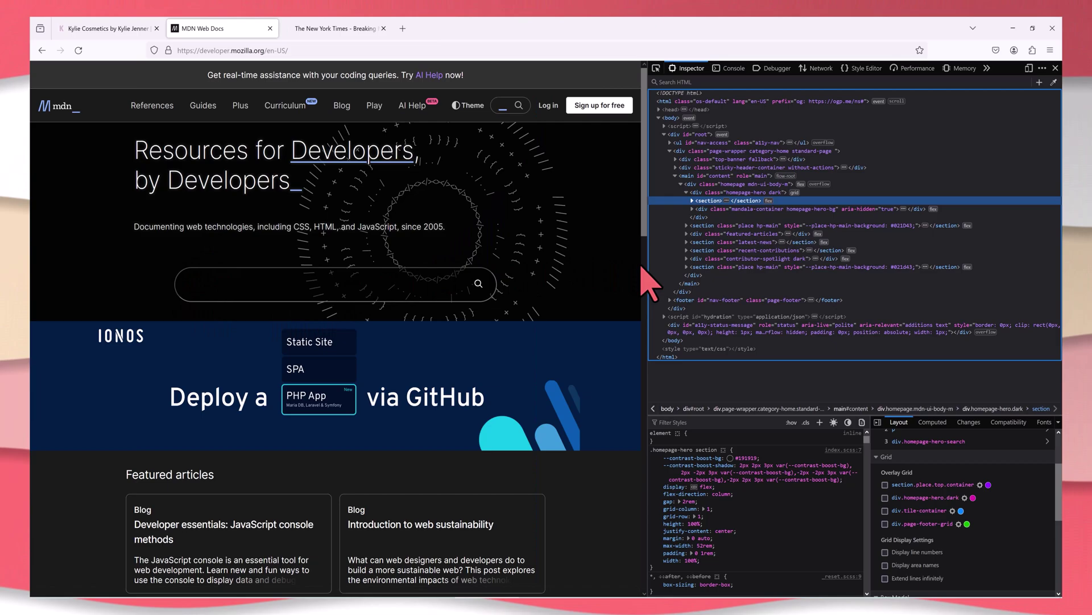
pyautogui.moveTo(648, 265)
pyautogui.mouseDown()
pyautogui.moveTo(485, 289)
pyautogui.moveTo(308, 286)
pyautogui.moveTo(536, 285)
pyautogui.moveTo(654, 270)
pyautogui.mouseUp()
# Step: Switch to the Kylie Cosmetics page and widen DevTools until the page shows its mobile layout
pyautogui.hotkey('ctrl', 'shift', 'Tab')
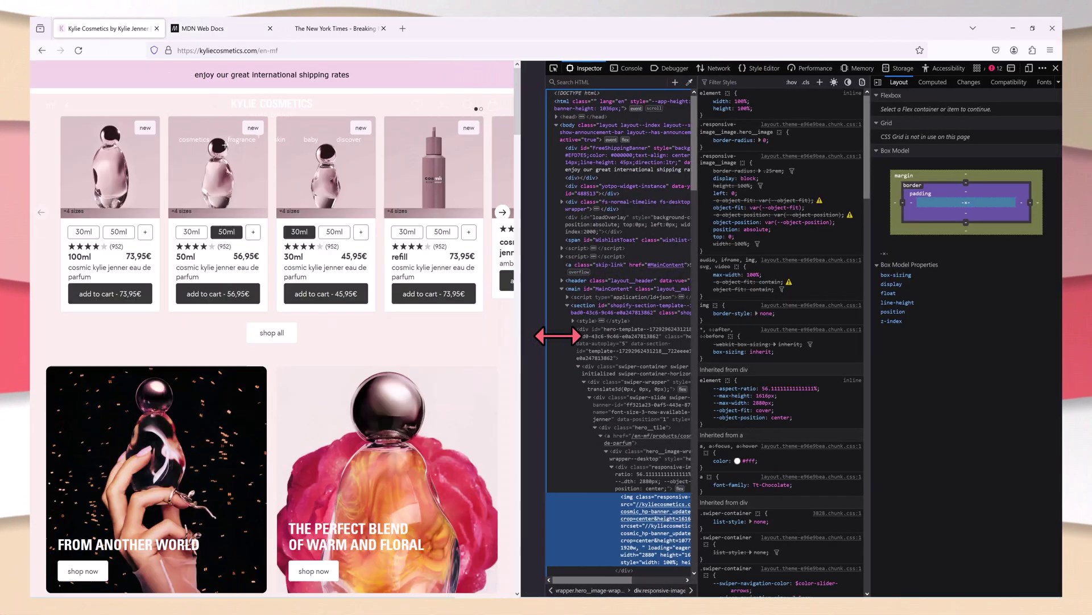
pyautogui.moveTo(635, 336); pyautogui.dragTo(647, 349)
pyautogui.scroll(-10, 495, 353)
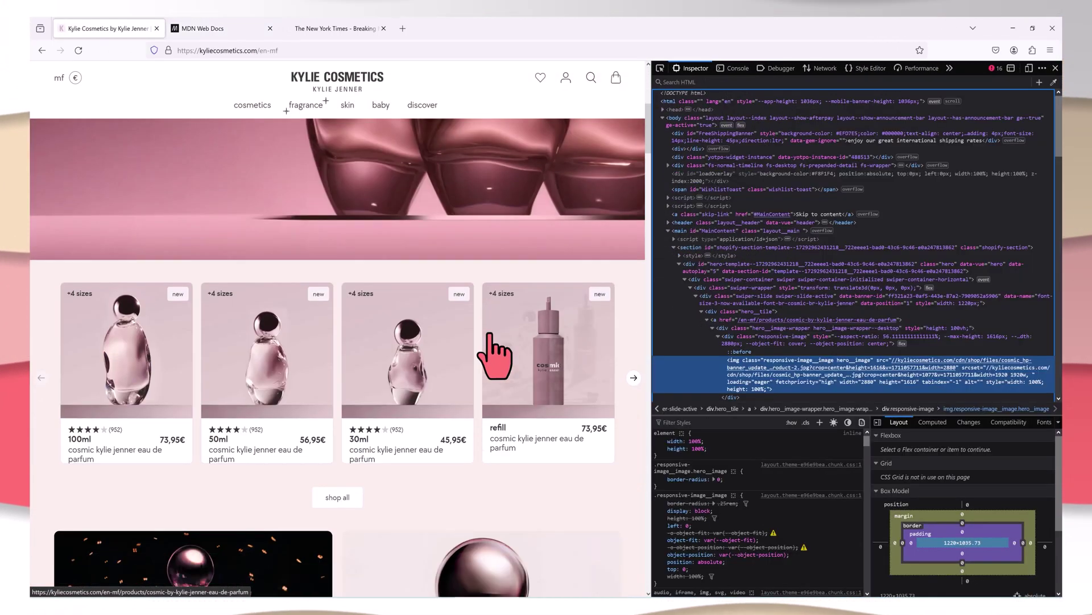
pyautogui.scroll(4, 488, 315)
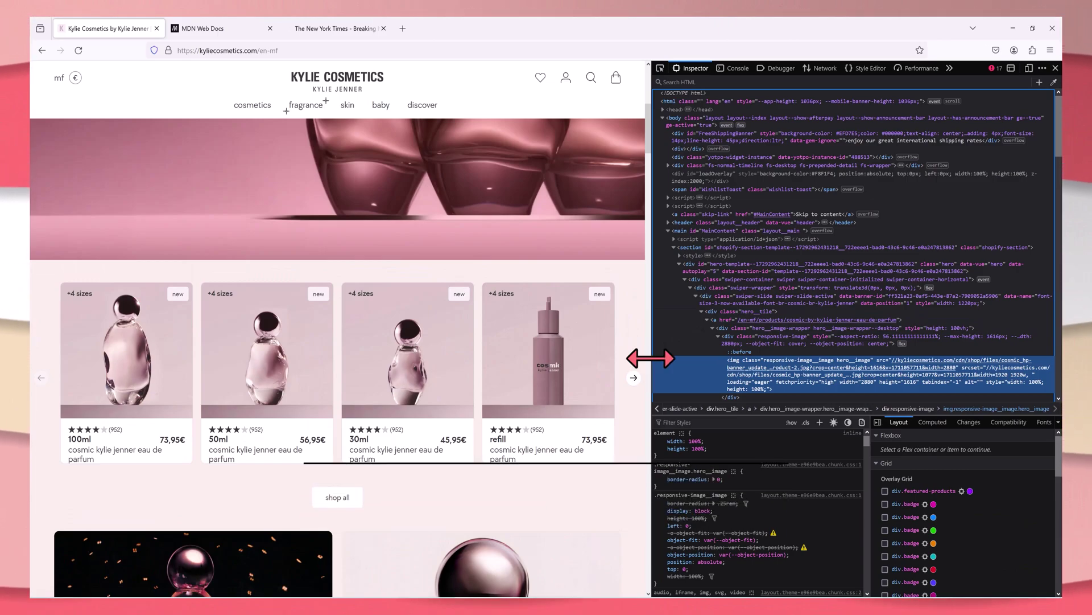
pyautogui.moveTo(650, 358); pyautogui.dragTo(756, 345)
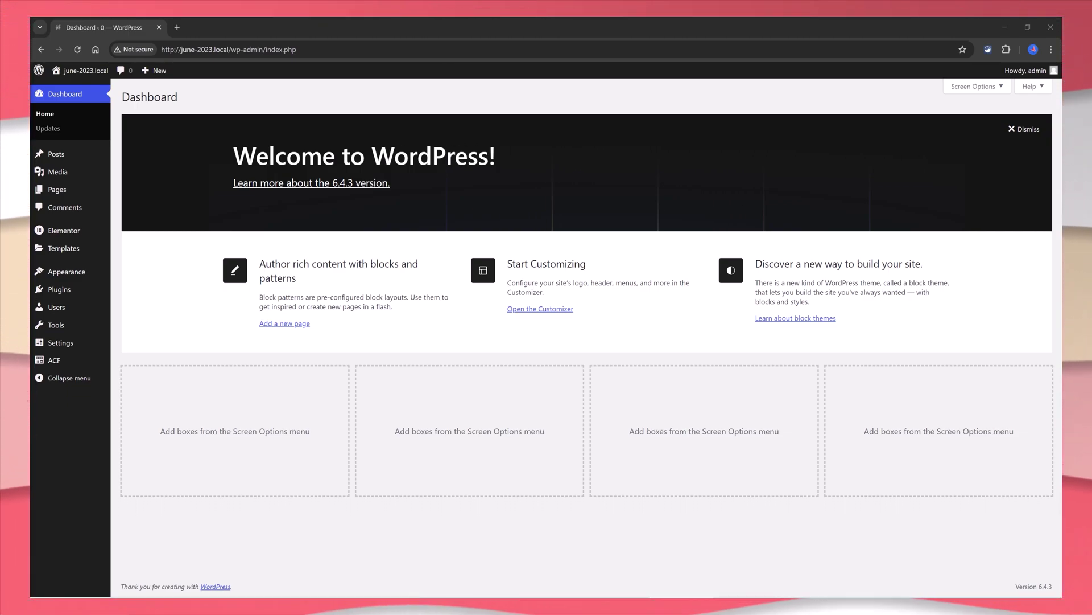
# Step: Open Elementor Settings' Features tab and scroll down to the Grid Container experiment
pyautogui.moveTo(85, 237)
pyautogui.click(131, 233)
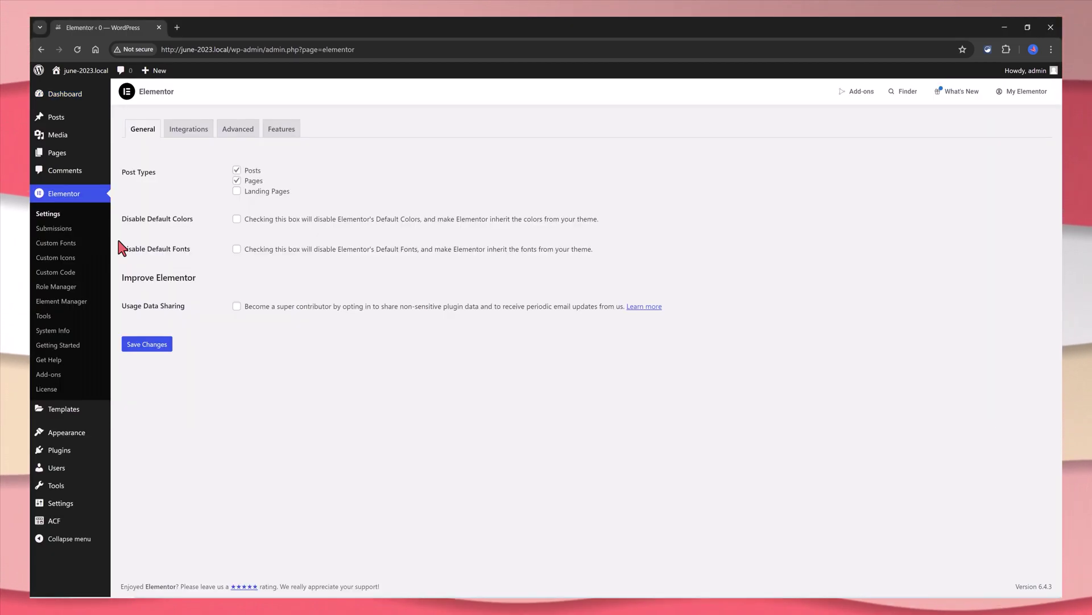
pyautogui.click(283, 136)
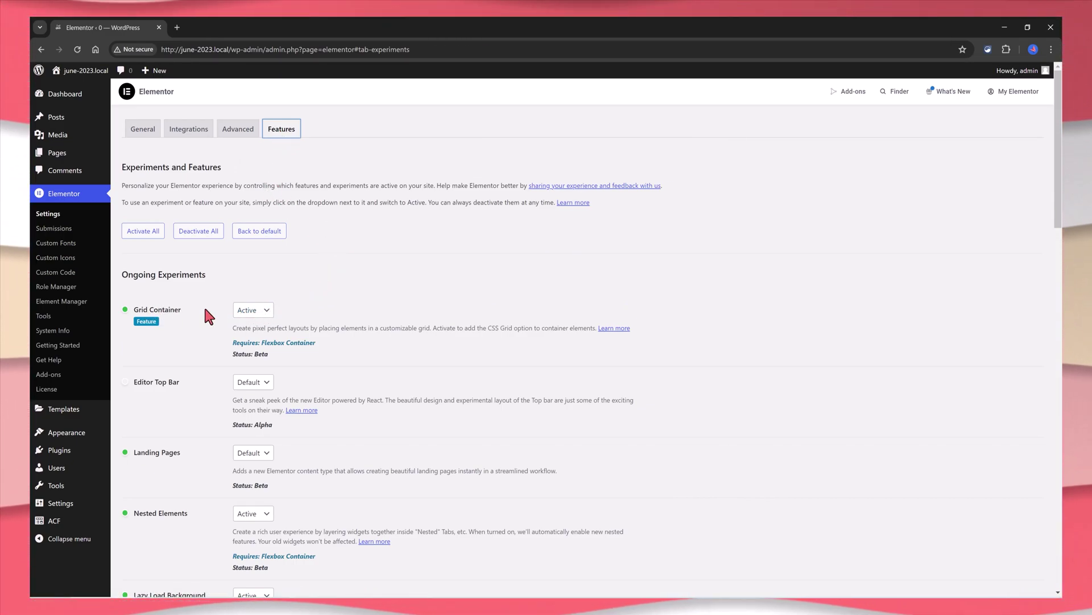
pyautogui.scroll(-15, 279, 348)
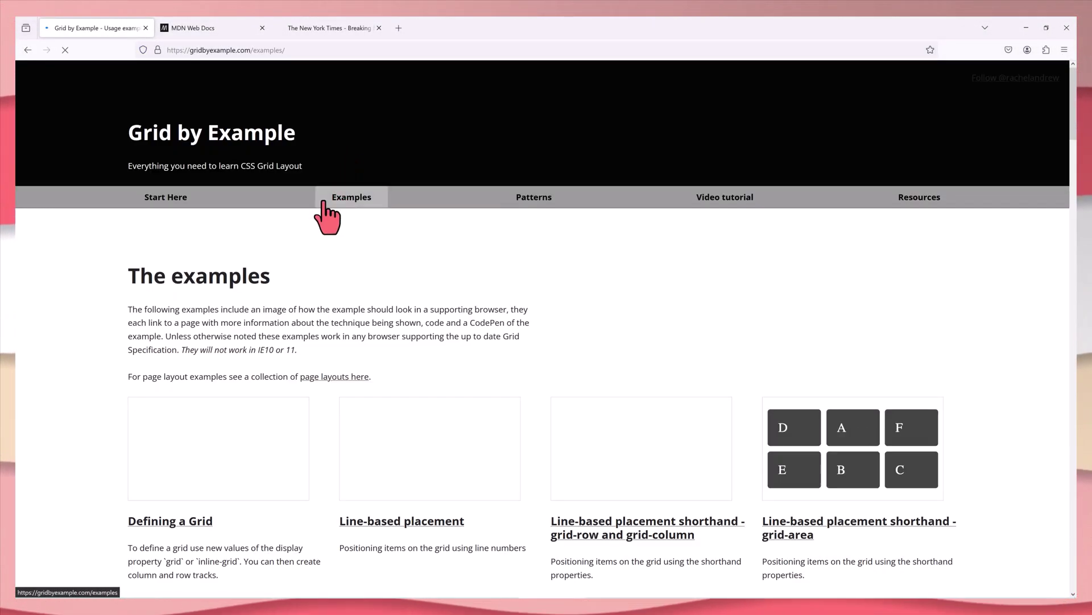
# Step: Browse the Examples, Grab & Go Patterns and Get Started with Grid Layout pages
pyautogui.scroll(-3, 219, 312)
pyautogui.scroll(-10, 246, 312)
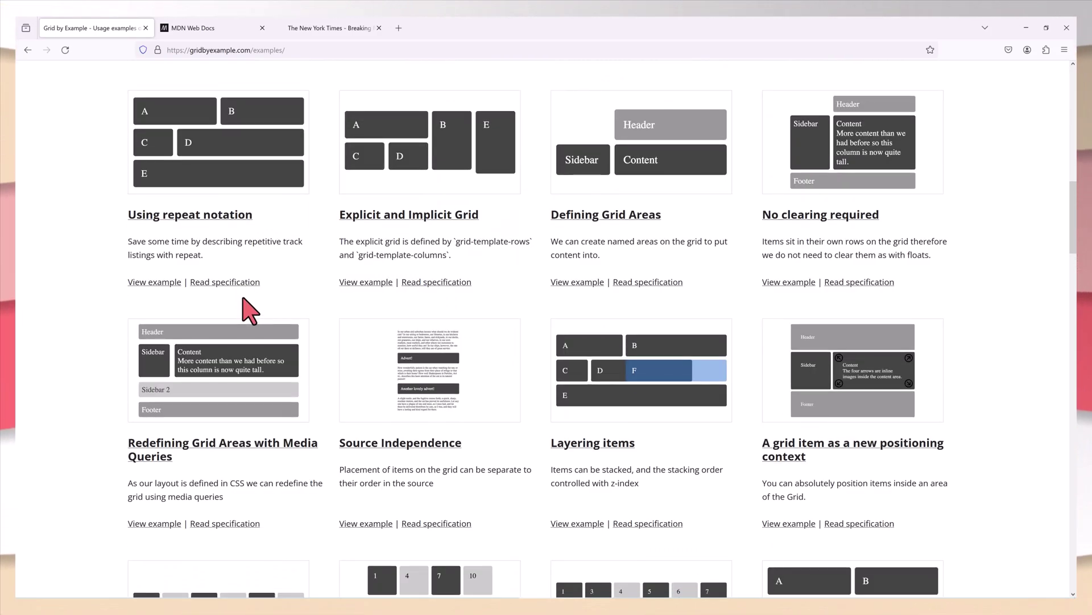
pyautogui.scroll(15, 248, 313)
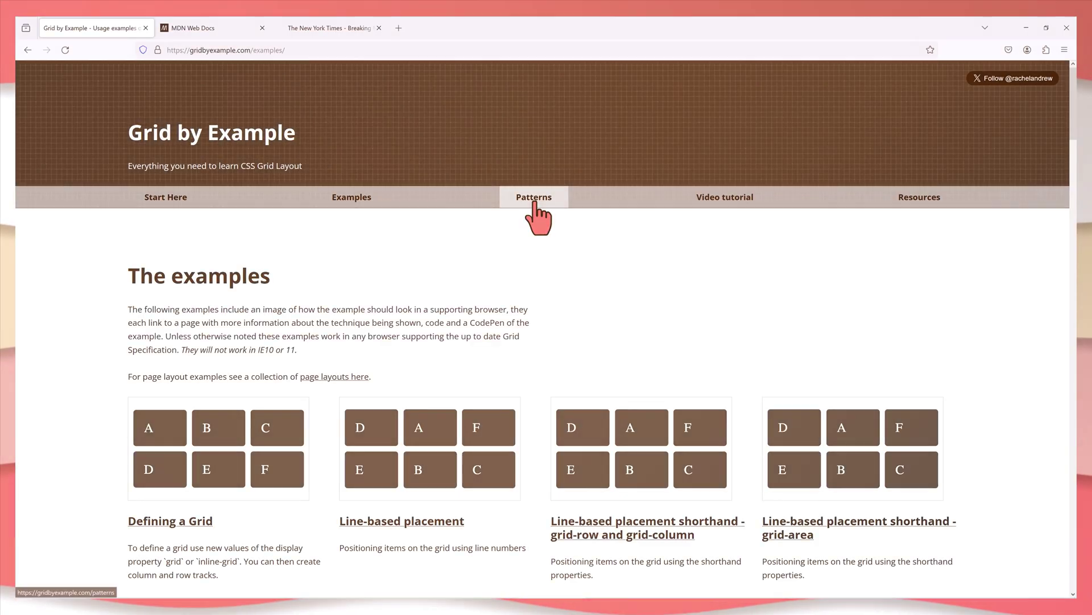
pyautogui.click(535, 199)
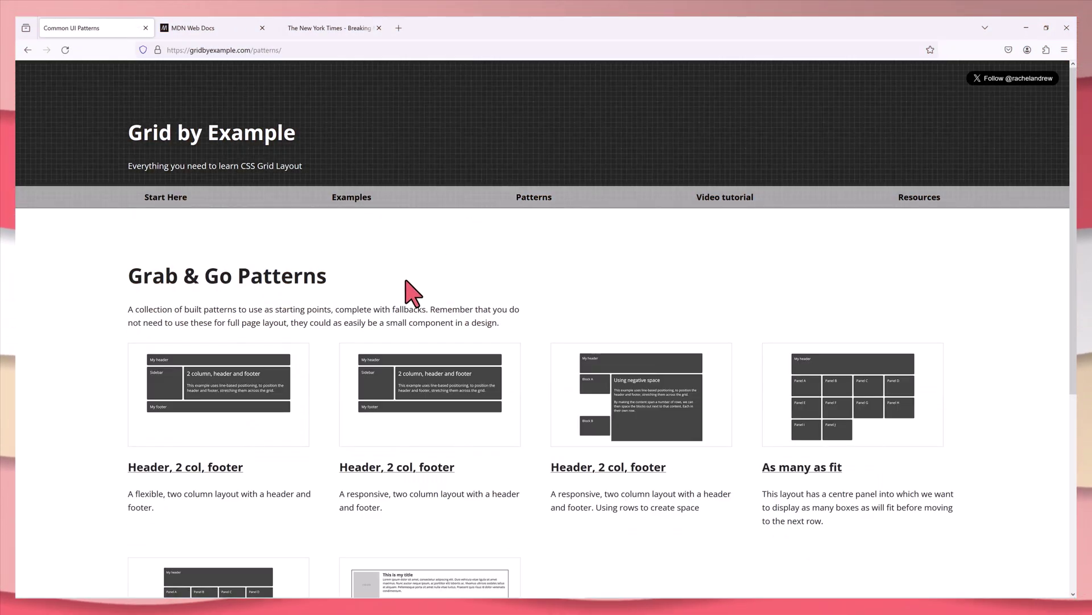
pyautogui.scroll(-4, 478, 293)
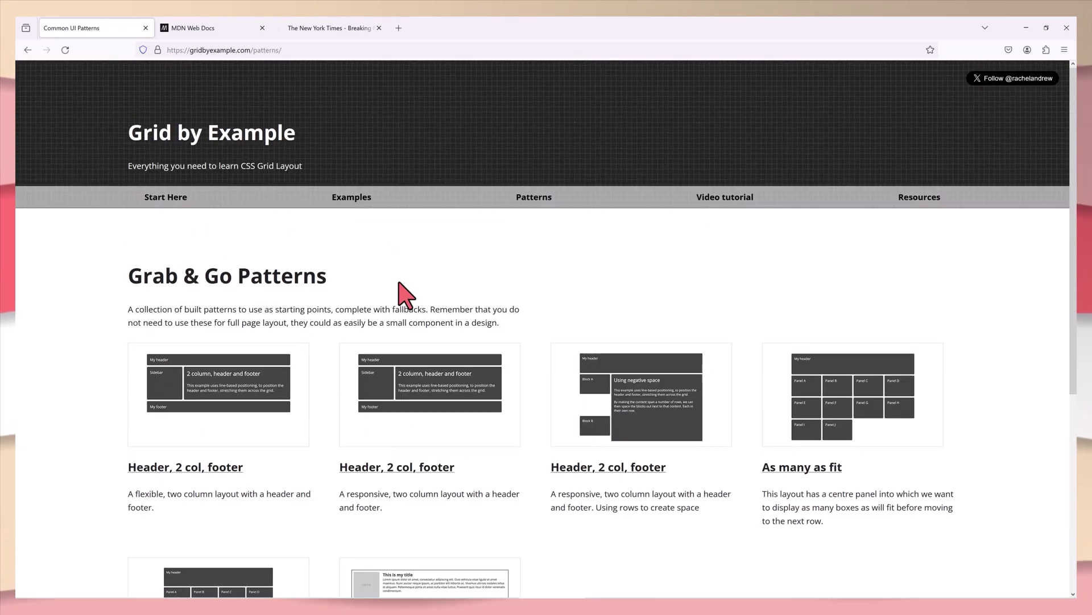
pyautogui.click(165, 200)
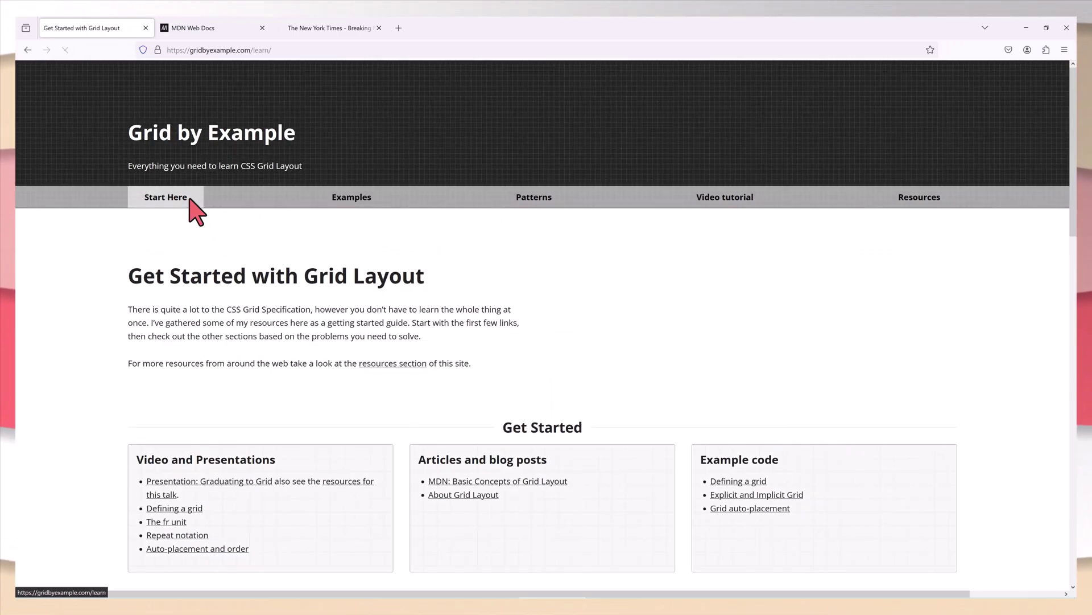
pyautogui.scroll(-9, 497, 243)
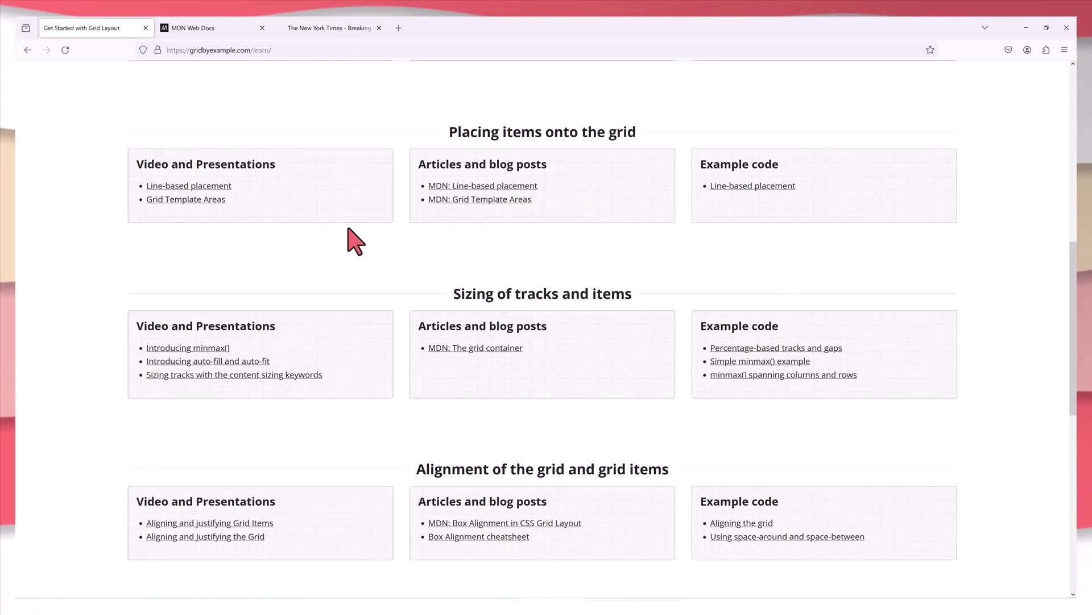
# Step: Inspect the Get Started page and resize DevTools so the page reflows
pyautogui.rightClick(128, 220)
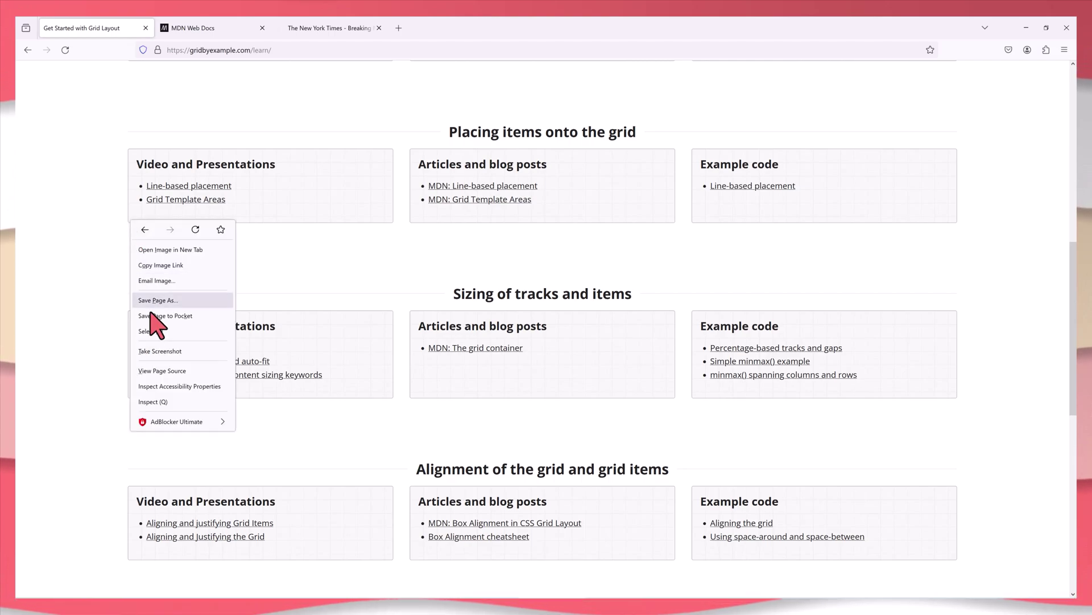
pyautogui.click(155, 411)
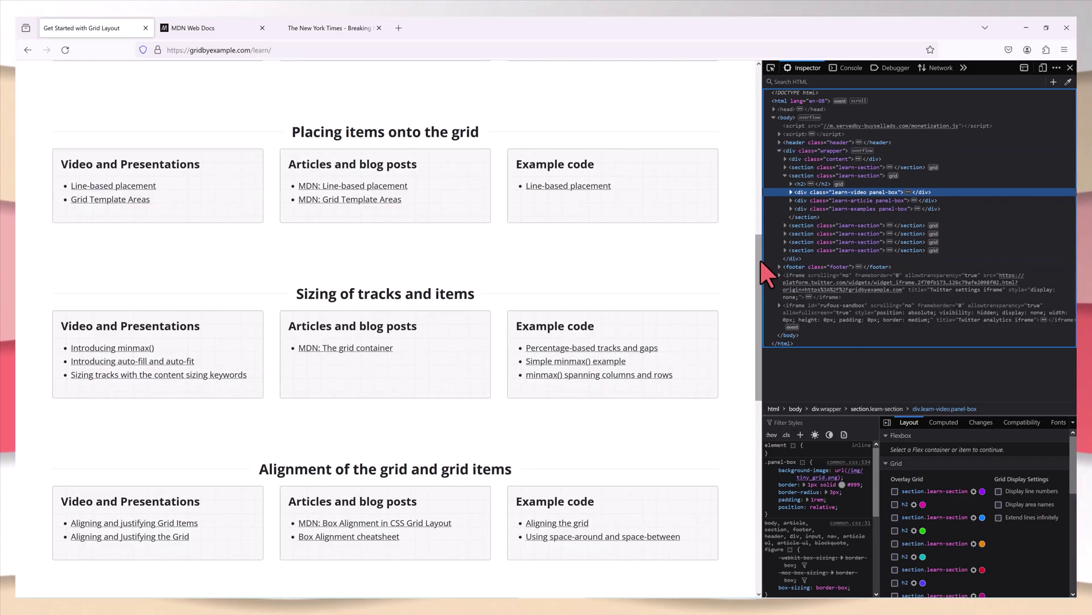
pyautogui.moveTo(758, 260); pyautogui.dragTo(336, 237)
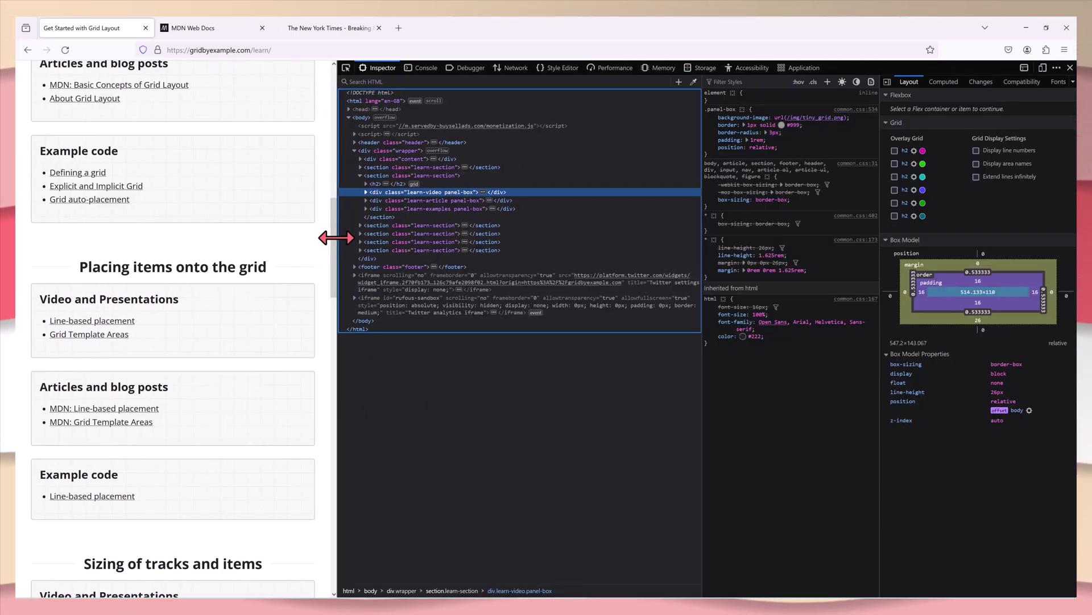
pyautogui.moveTo(336, 238); pyautogui.dragTo(375, 236)
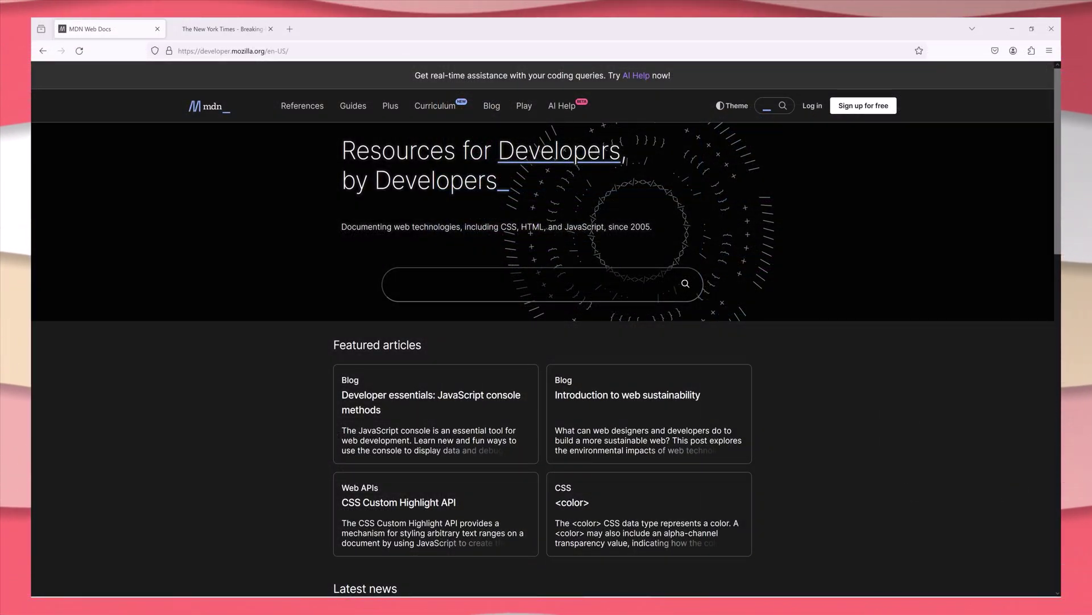
# Step: Inspect the MDN homepage and scroll the Layout panel to its grid overlays
pyautogui.rightClick(145, 343)
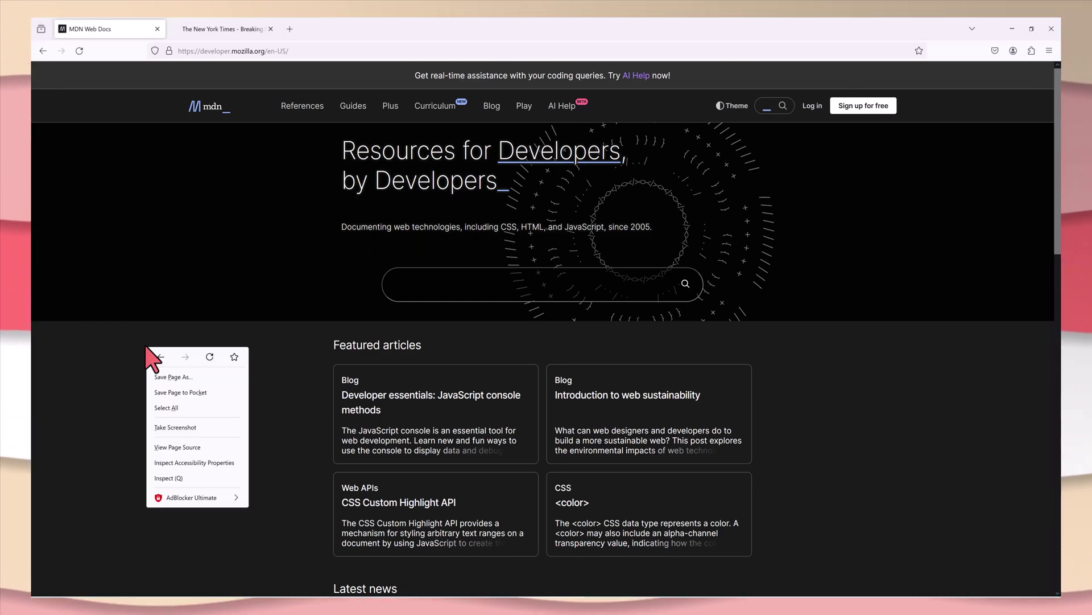
pyautogui.click(193, 472)
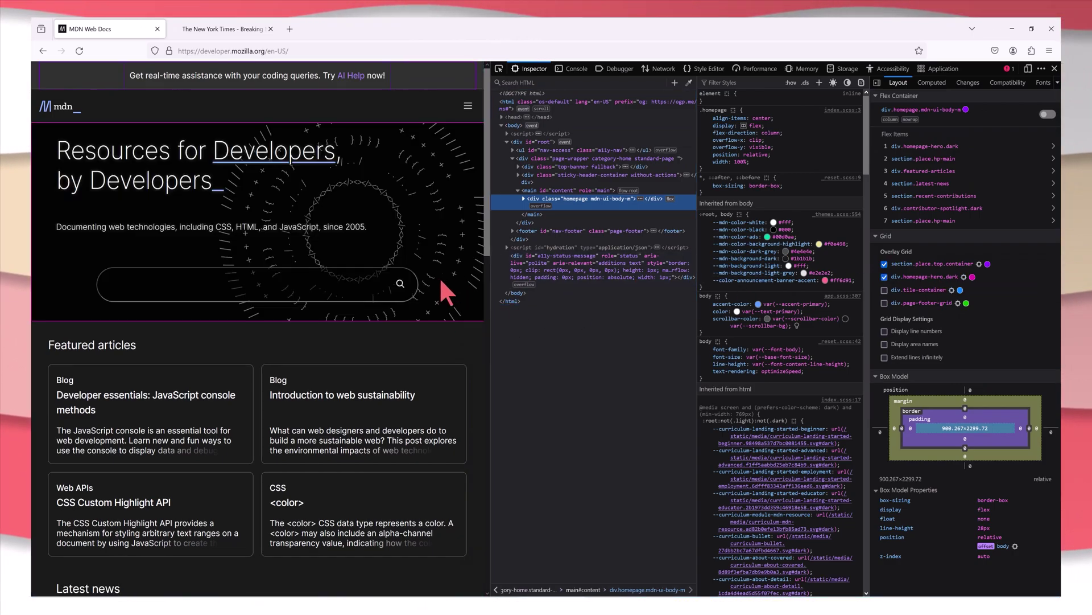
pyautogui.scroll(-2, 420, 274)
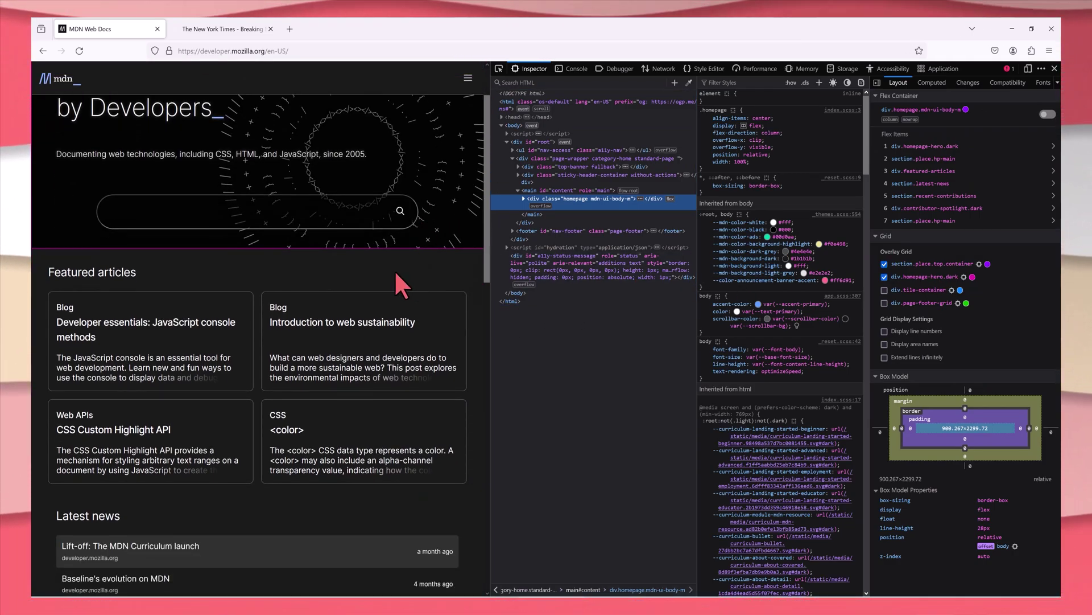
pyautogui.scroll(-8, 395, 273)
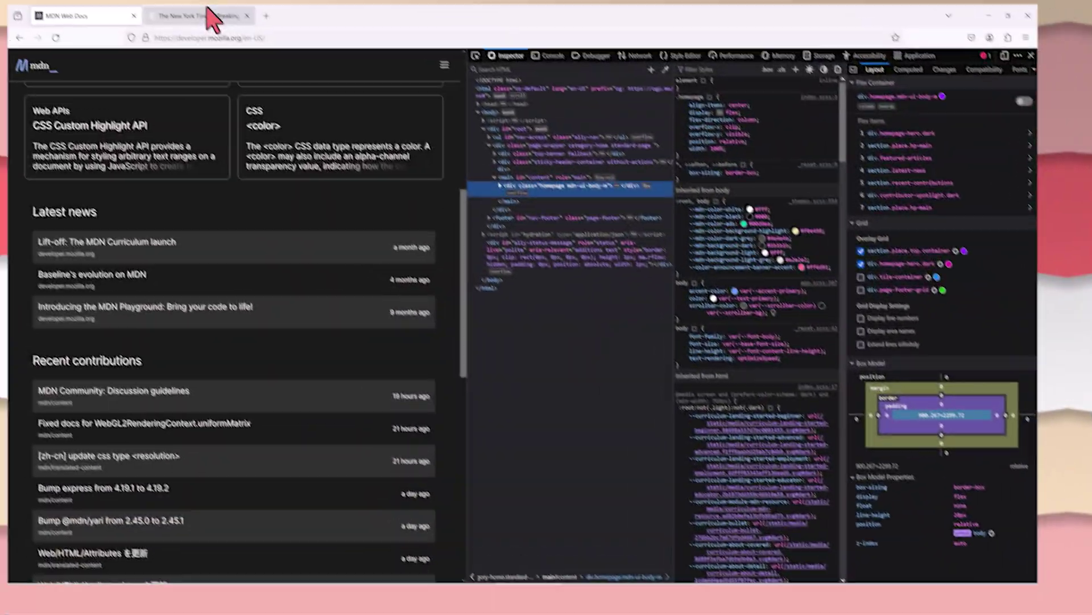
# Step: On The New York Times homepage, open DevTools with F12 and widen the inspector
pyautogui.click(231, 25)
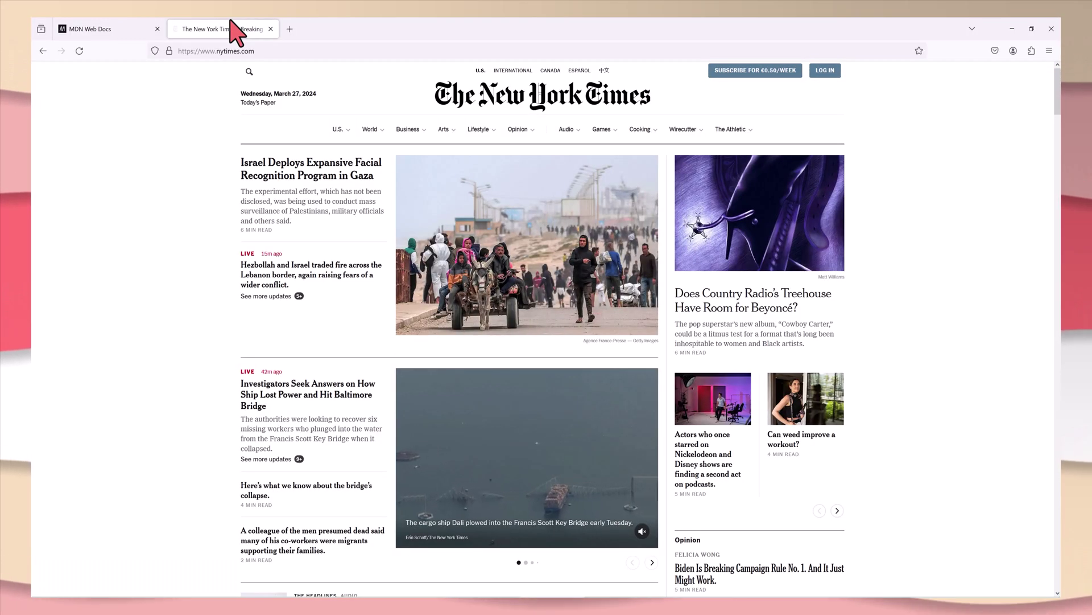
pyautogui.scroll(-2, 151, 288)
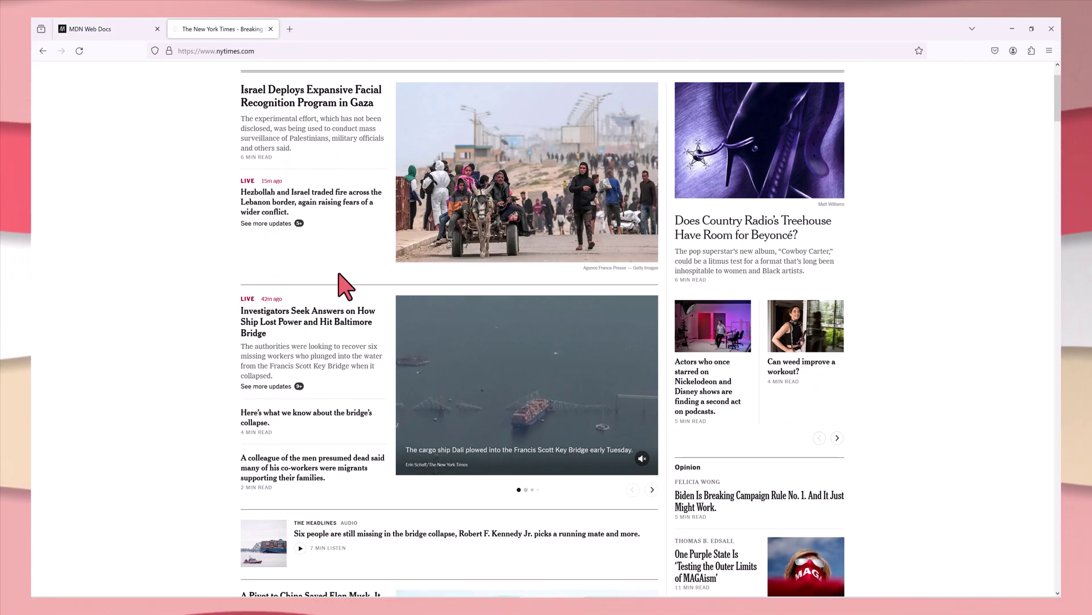
pyautogui.press('F12')
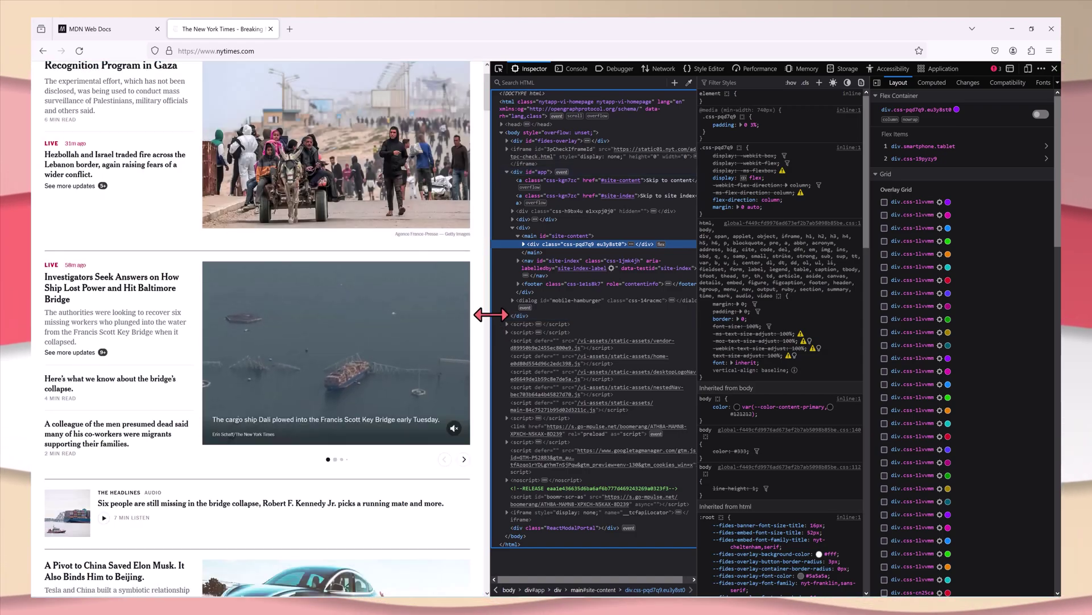
pyautogui.moveTo(491, 314); pyautogui.dragTo(268, 305)
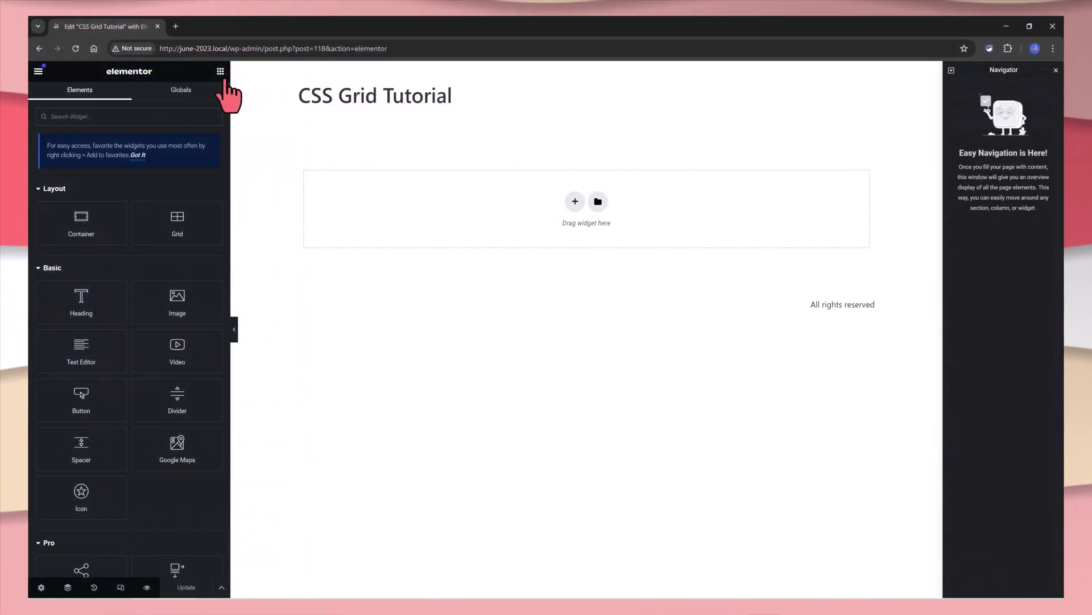
# Step: Insert a Grid container with the 2x2 structure into the empty page
pyautogui.click(574, 202)
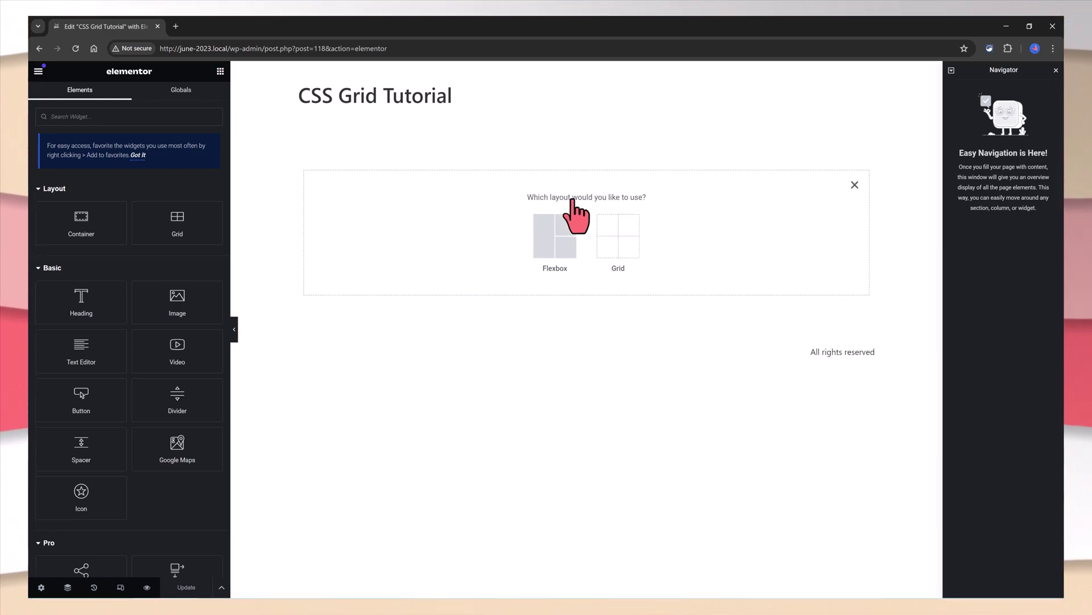
pyautogui.click(622, 242)
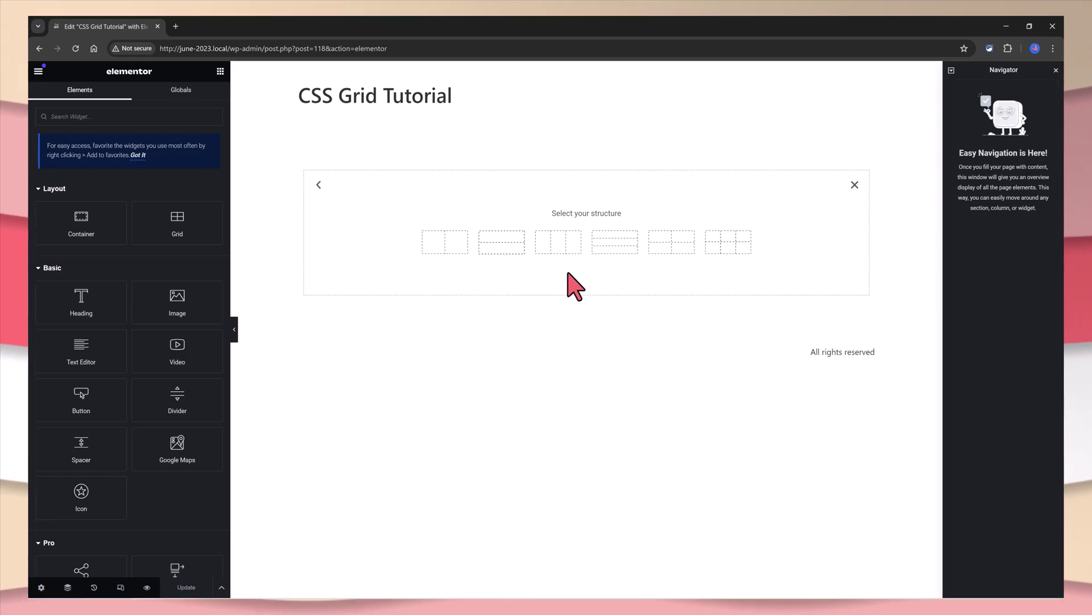
pyautogui.click(678, 239)
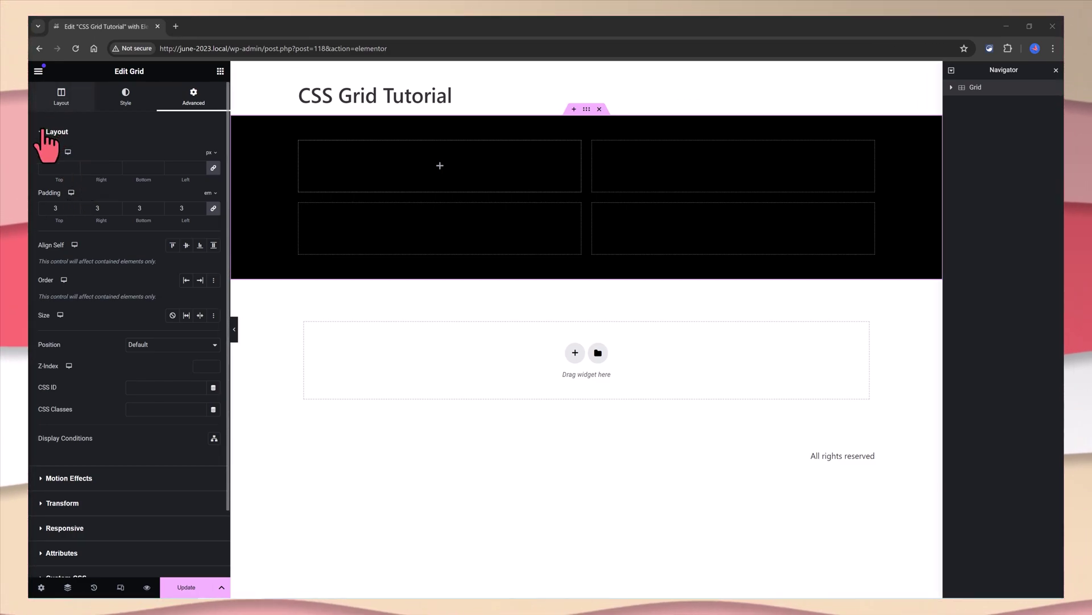
# Step: In the grid's Layout settings, raise Columns from 2 to 3
pyautogui.click(61, 96)
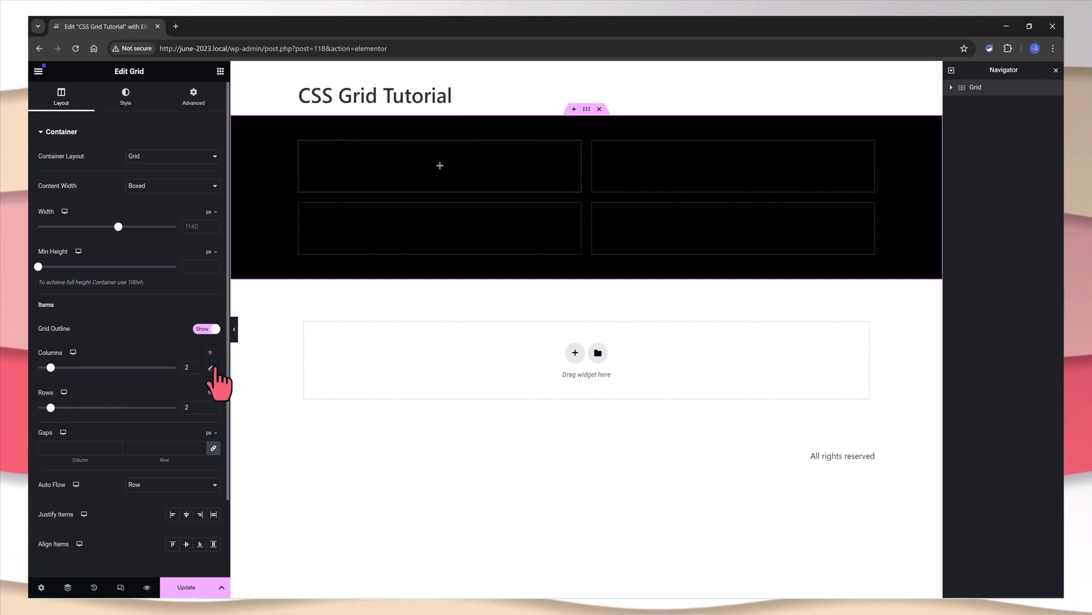
pyautogui.click(210, 365)
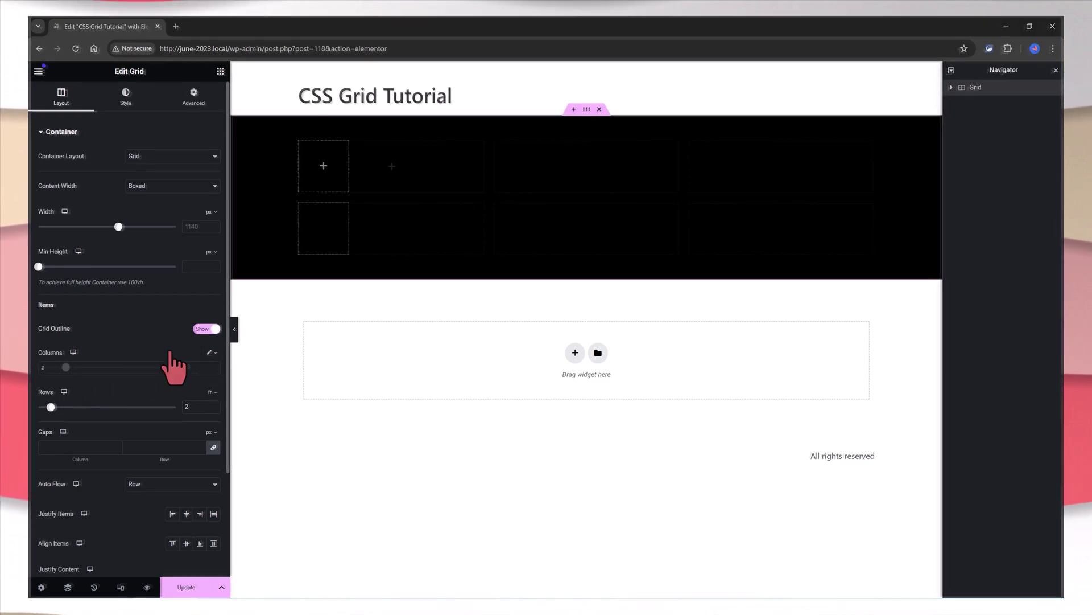
# Step: Drop Image widgets into the first and second cells of the grid's top row
pyautogui.click(221, 73)
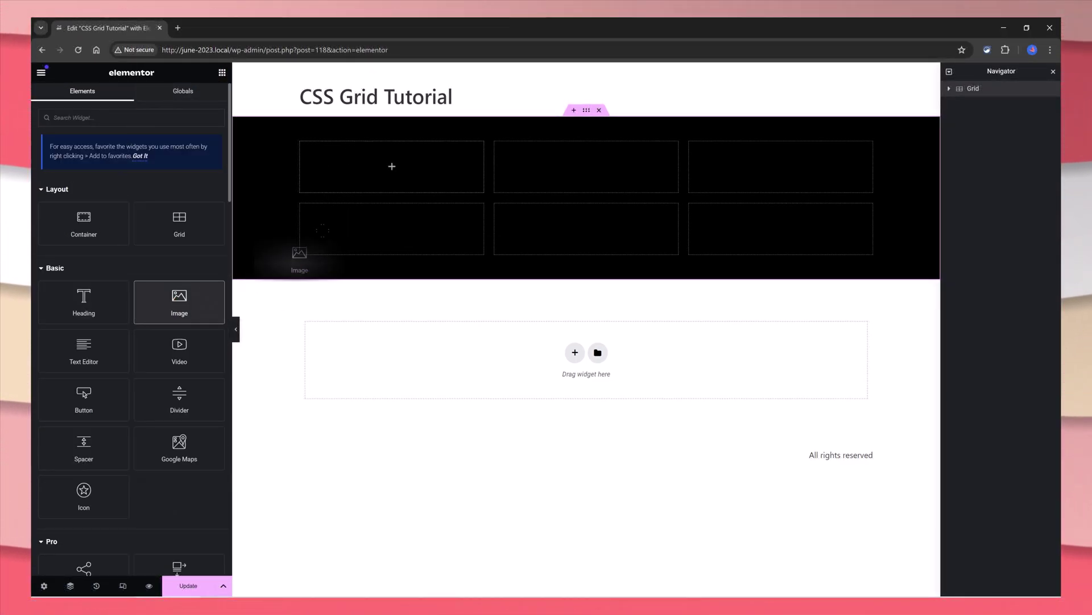
pyautogui.moveTo(251, 203); pyautogui.dragTo(253, 202)
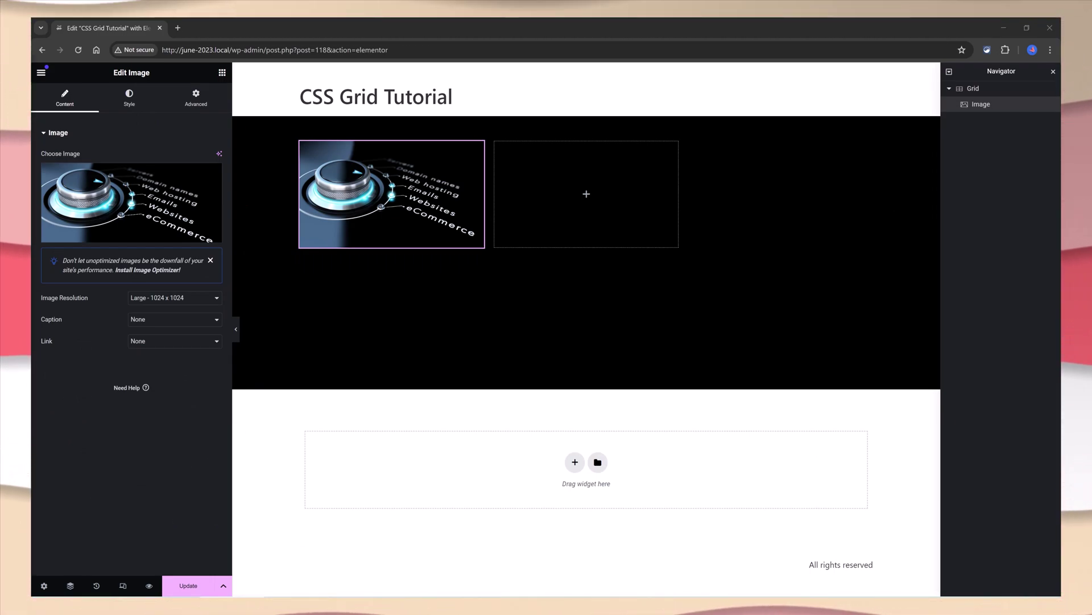
pyautogui.click(587, 193)
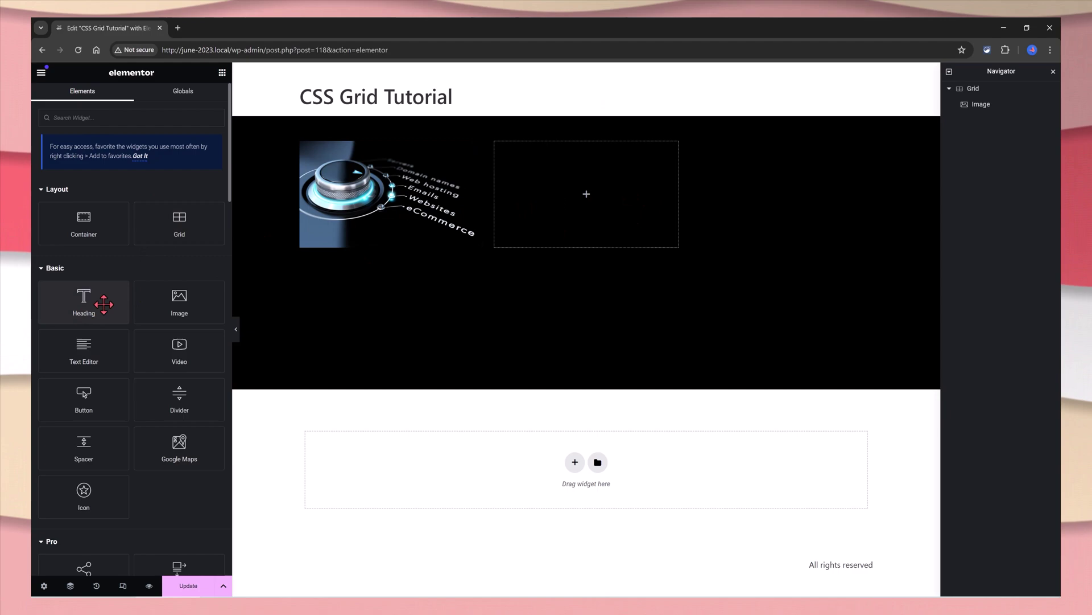
pyautogui.moveTo(171, 301); pyautogui.dragTo(251, 278)
pyautogui.moveTo(450, 215); pyautogui.dragTo(471, 214)
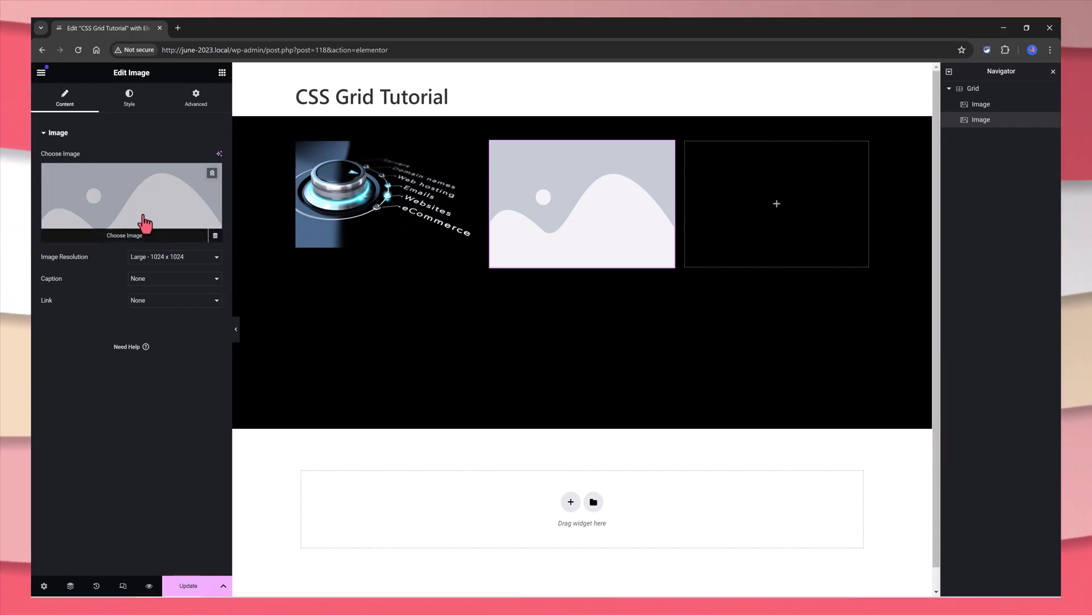
# Step: Choose the team-at-a-computer photo for the second image, keeping Large 1024 x 1024 resolution
pyautogui.click(144, 240)
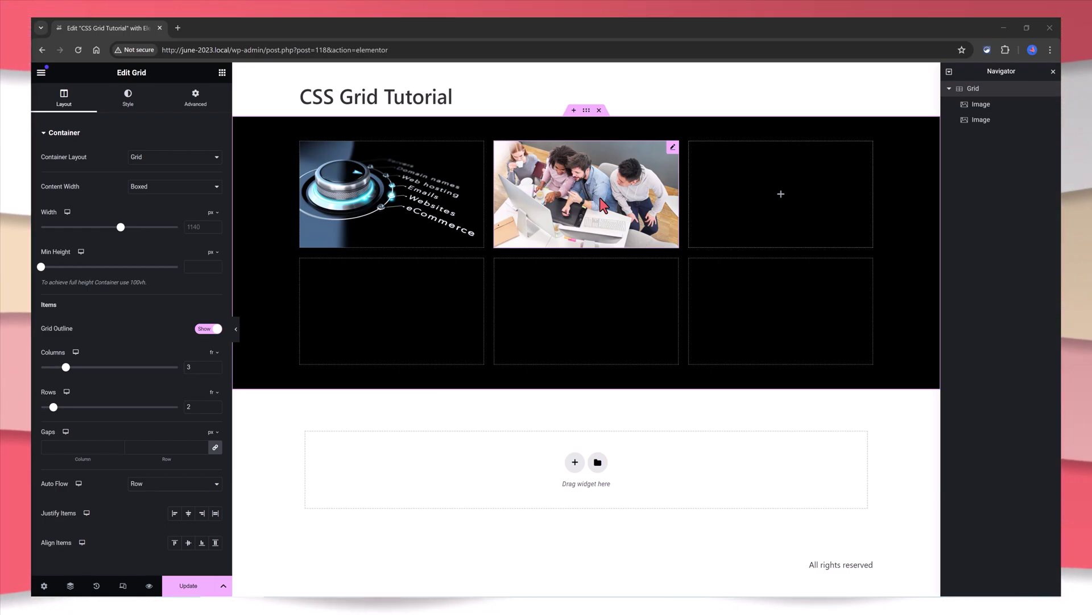
pyautogui.click(603, 205)
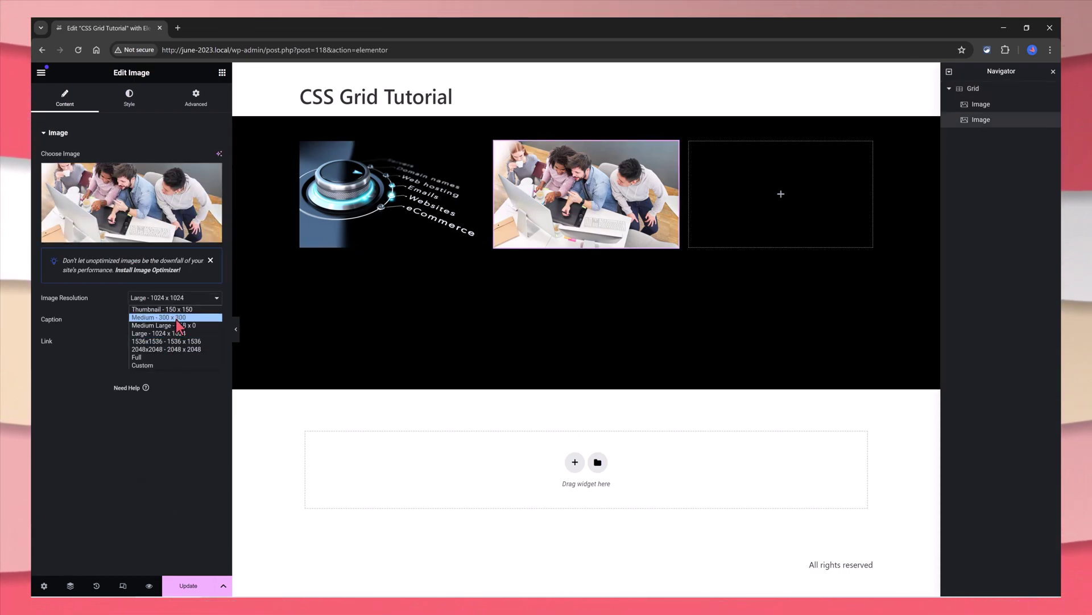
pyautogui.click(180, 309)
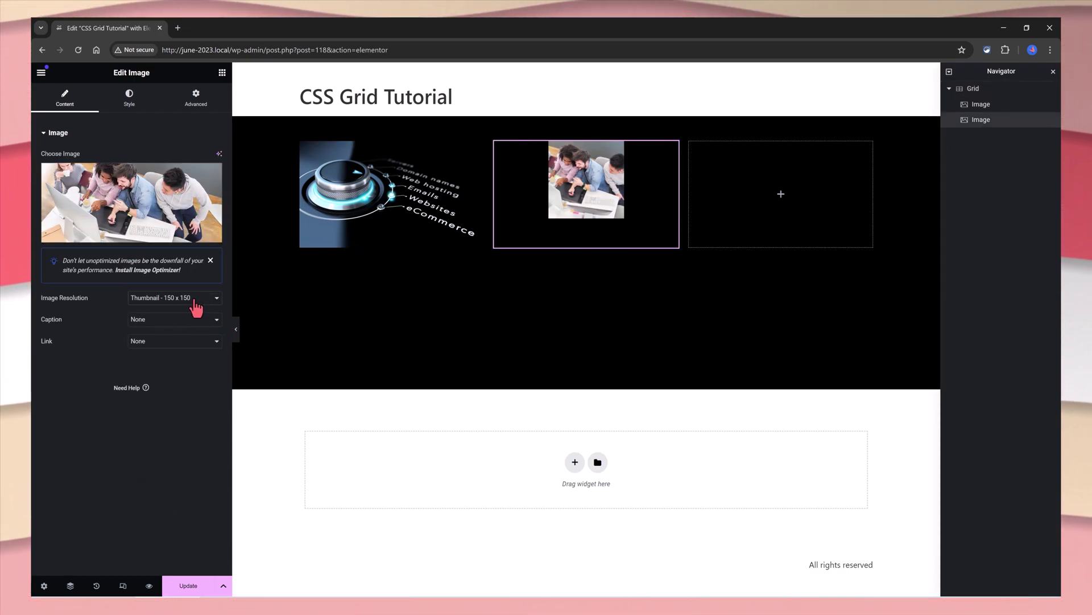
pyautogui.click(188, 298)
pyautogui.click(169, 334)
pyautogui.click(187, 299)
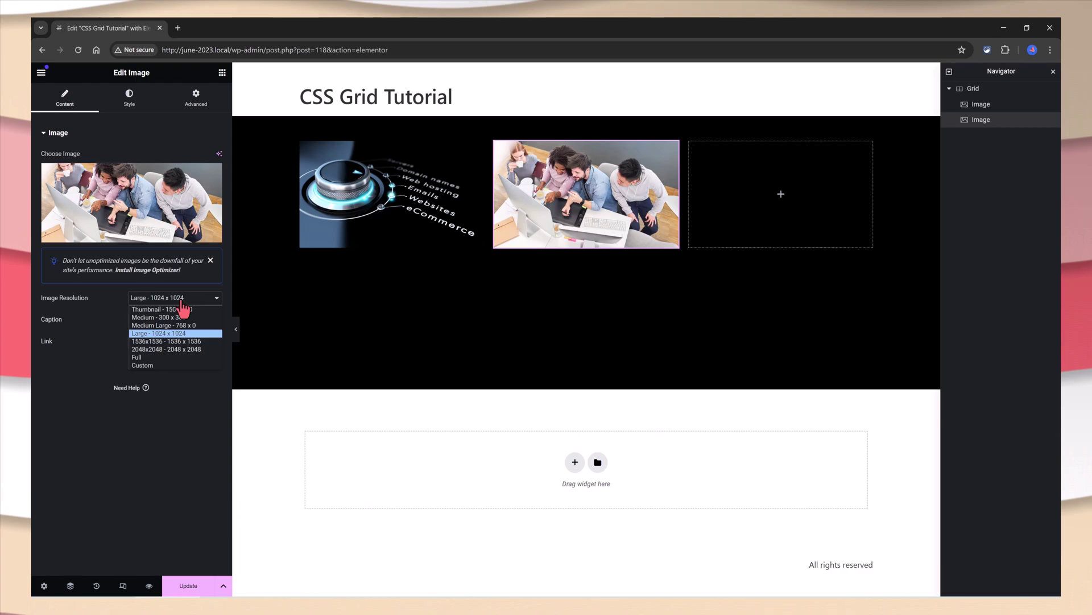
pyautogui.click(165, 333)
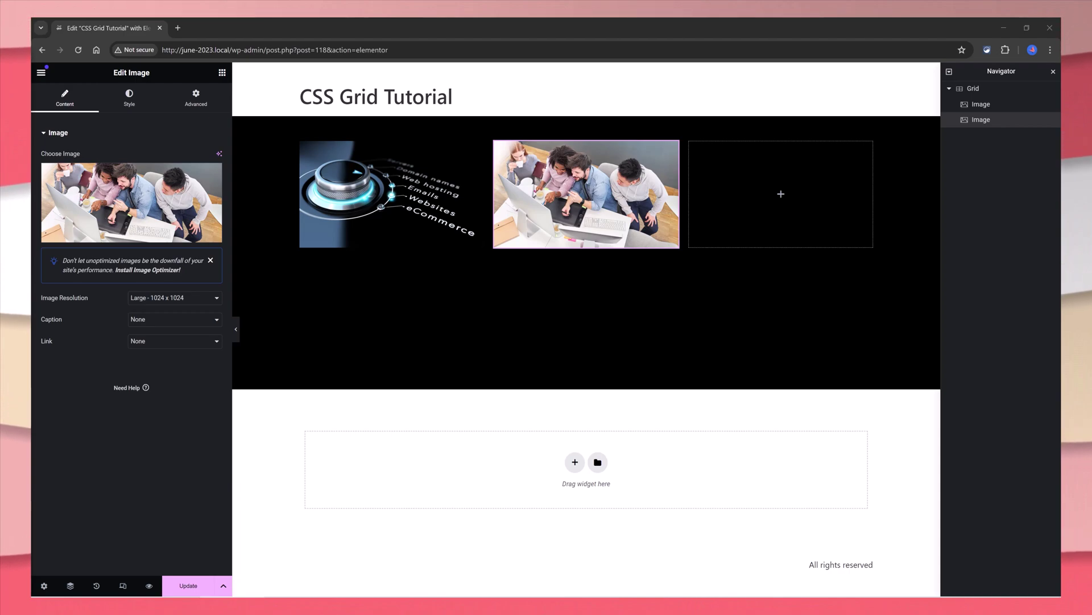
pyautogui.click(587, 110)
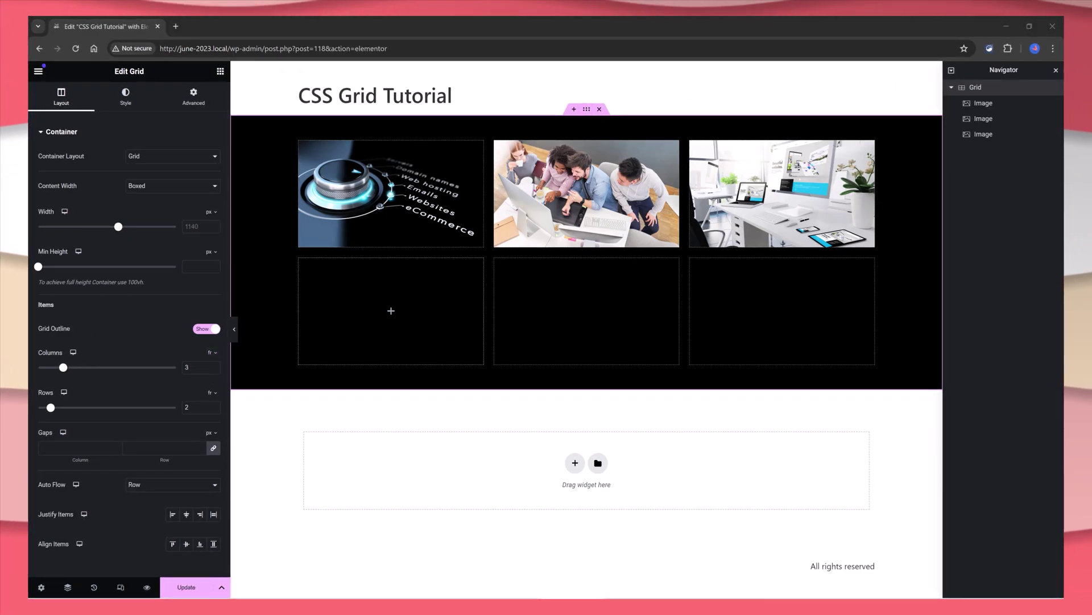
# Step: Enter custom grid columns 1fr 2fr 1fr, trying other fr factors, and set Auto Flow to Column
pyautogui.click(210, 353)
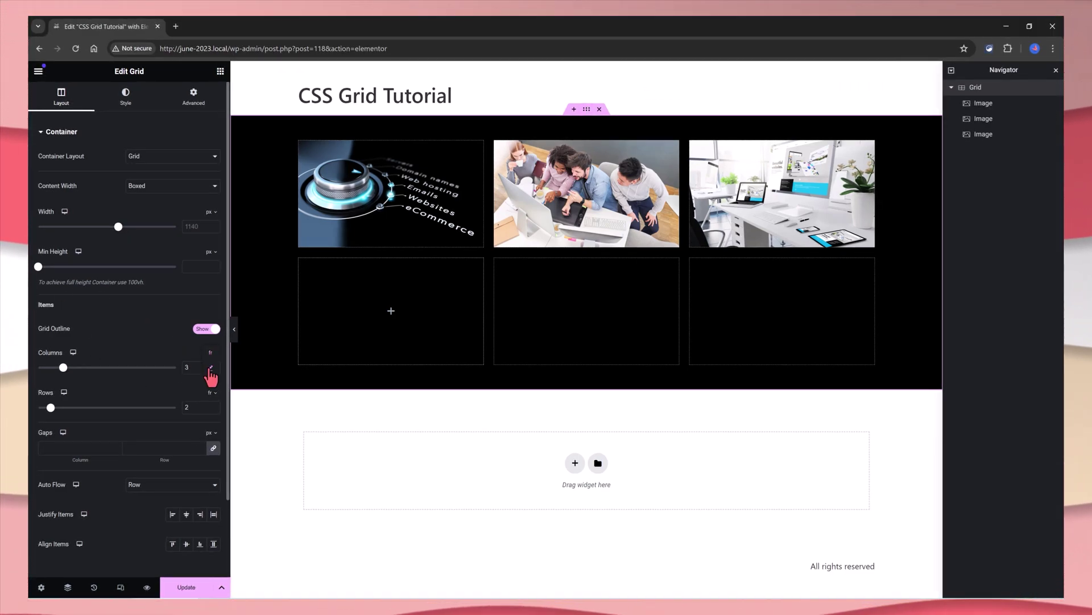
pyautogui.click(212, 369)
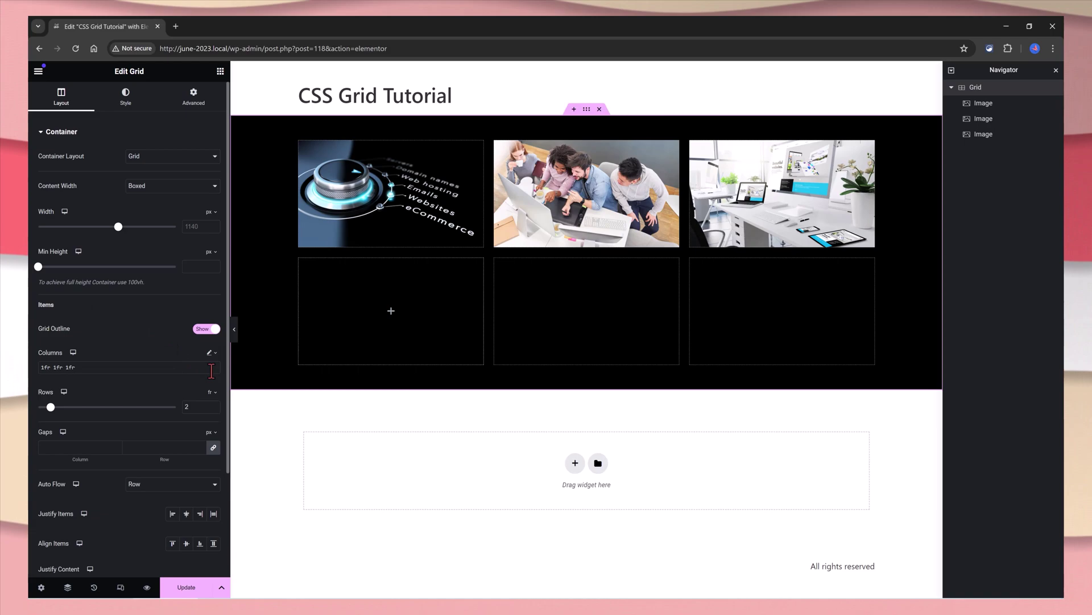
pyautogui.doubleClick(47, 367)
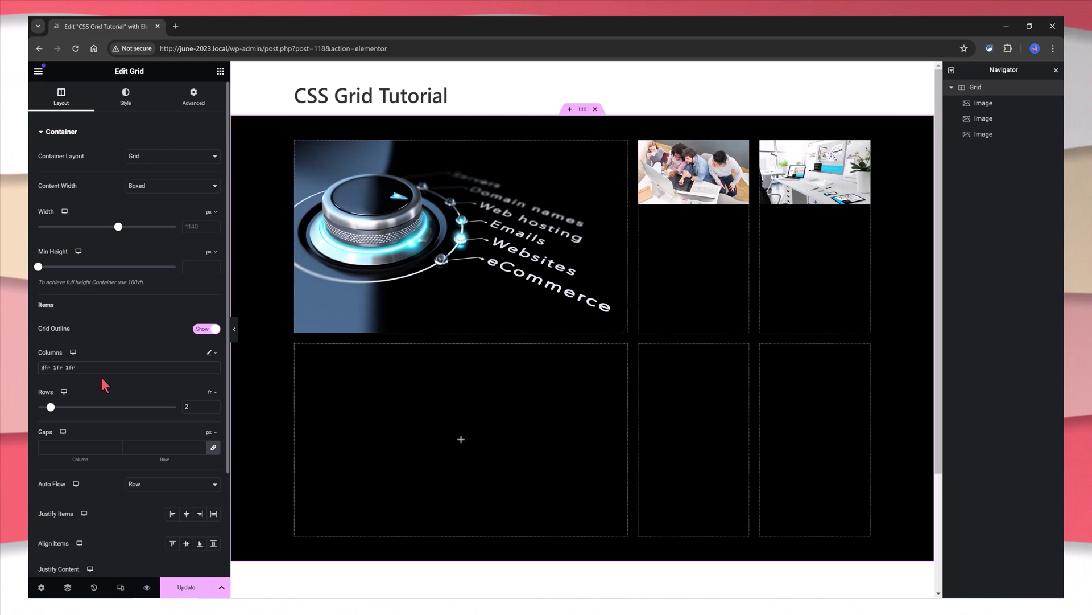
pyautogui.write('3fr')
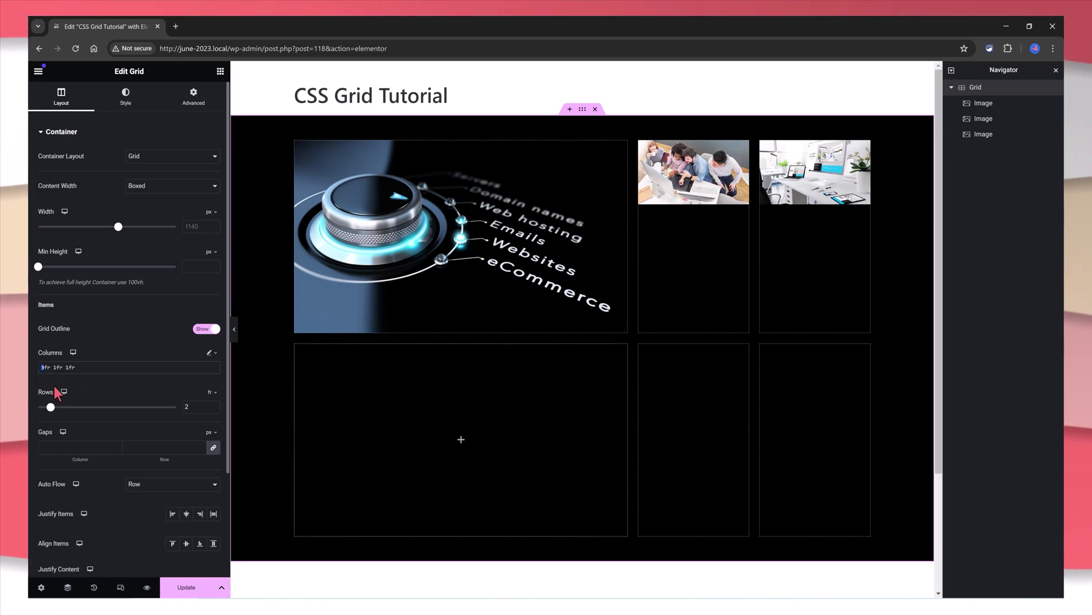
pyautogui.write('1fr ')
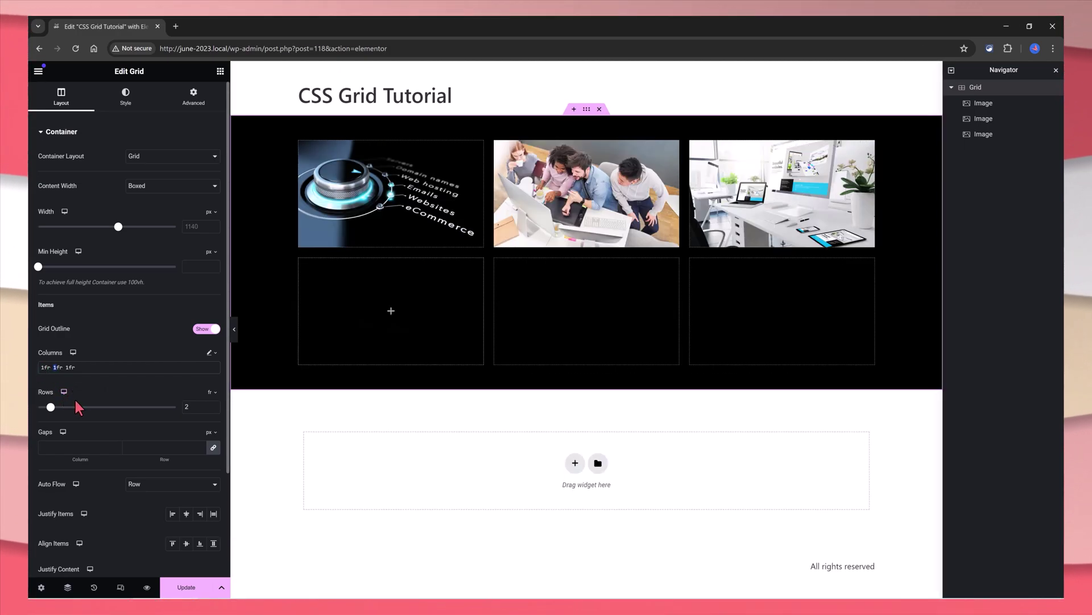
pyautogui.write('2')
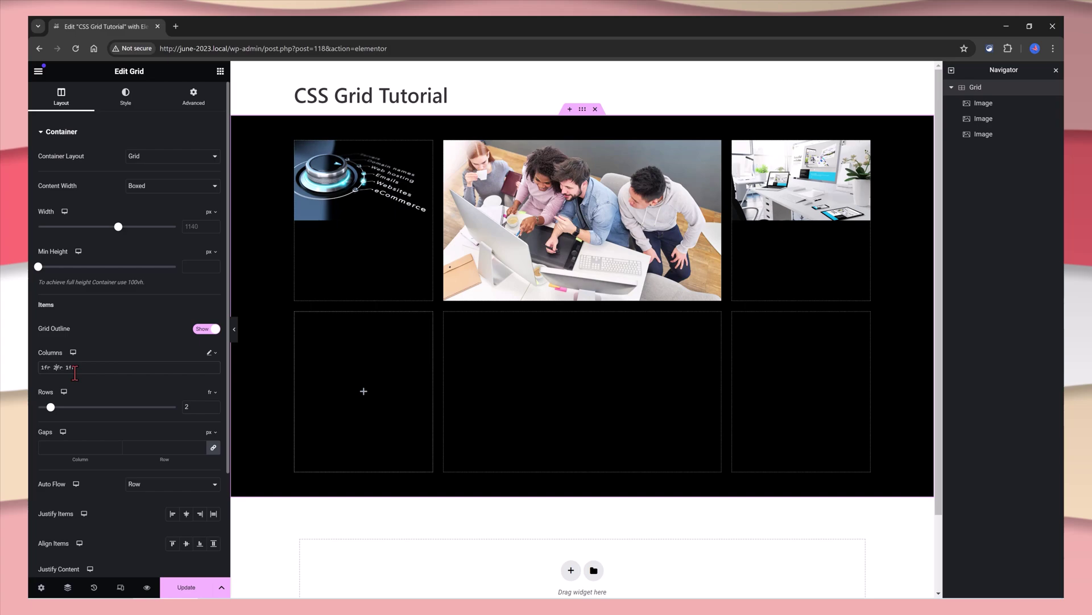
pyautogui.moveTo(66, 368); pyautogui.dragTo(70, 368)
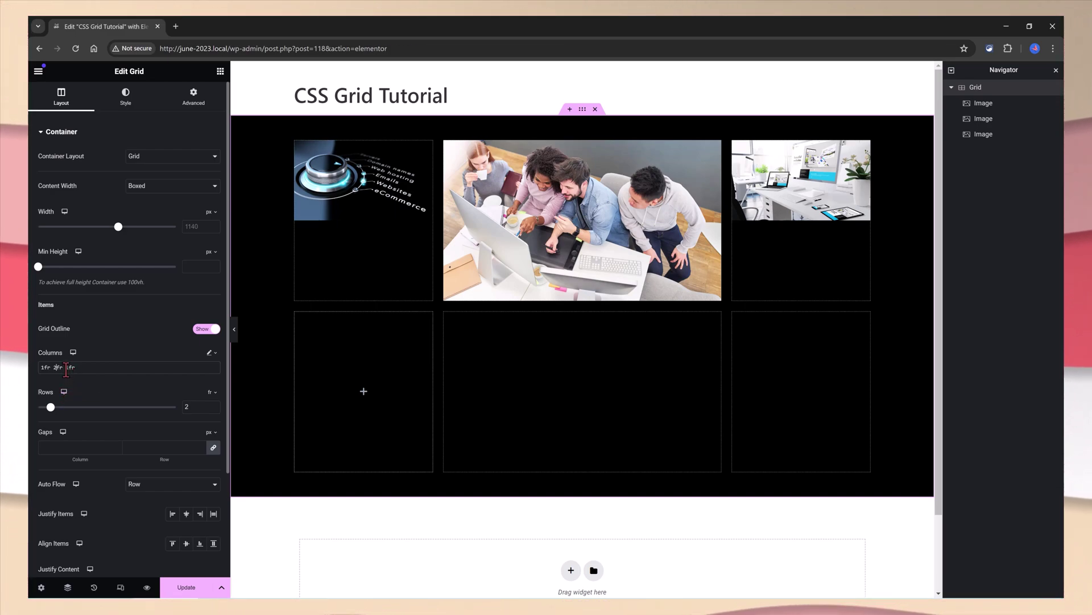
pyautogui.write('1.5')
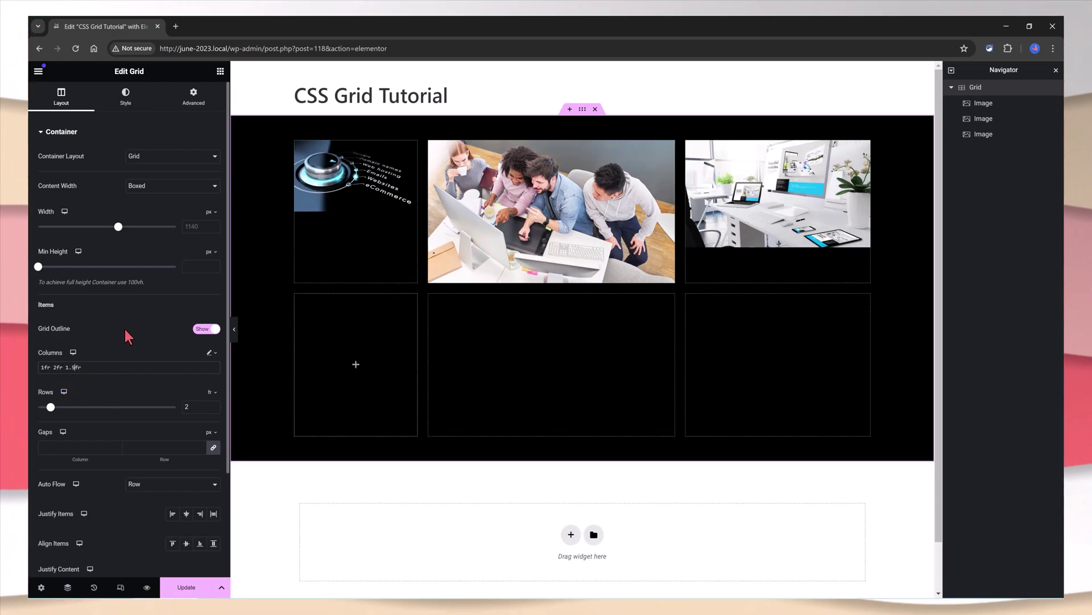
pyautogui.click(148, 484)
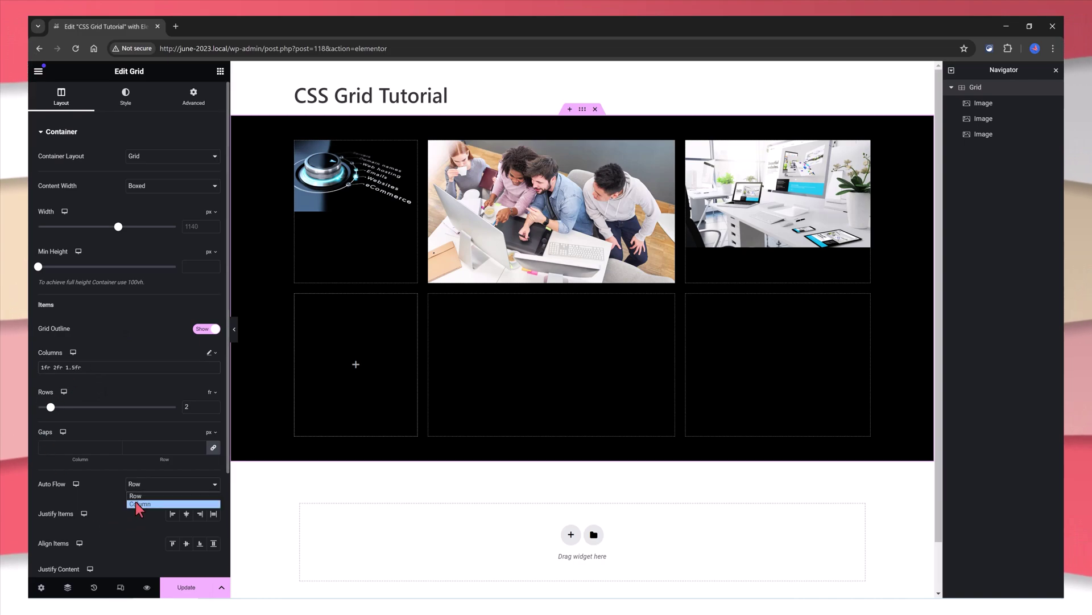
pyautogui.click(139, 504)
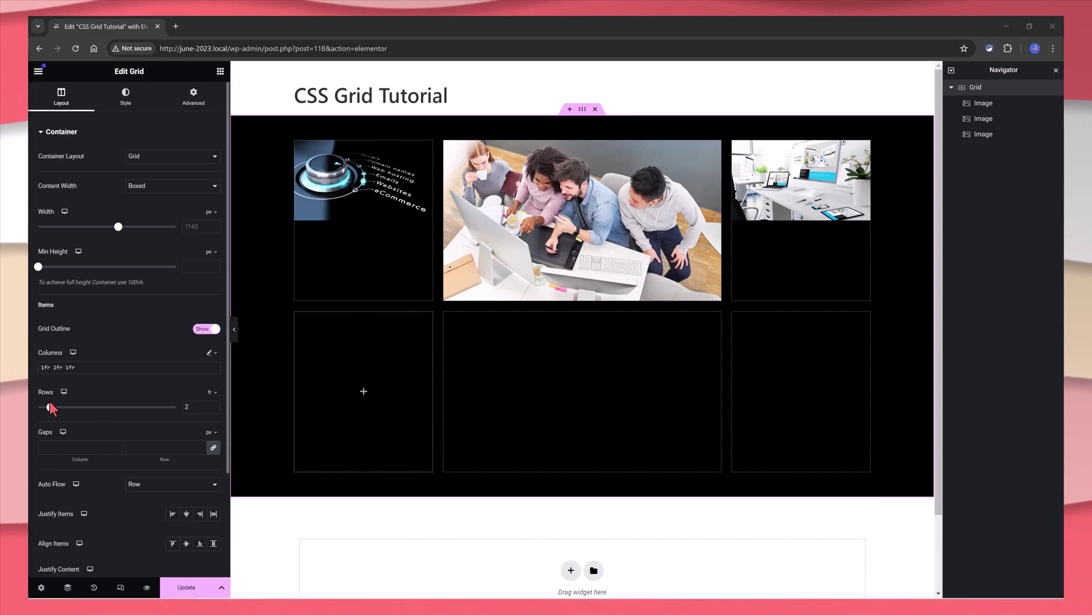
# Step: Give the image grid custom row sizes of 500px 2fr
pyautogui.click(211, 405)
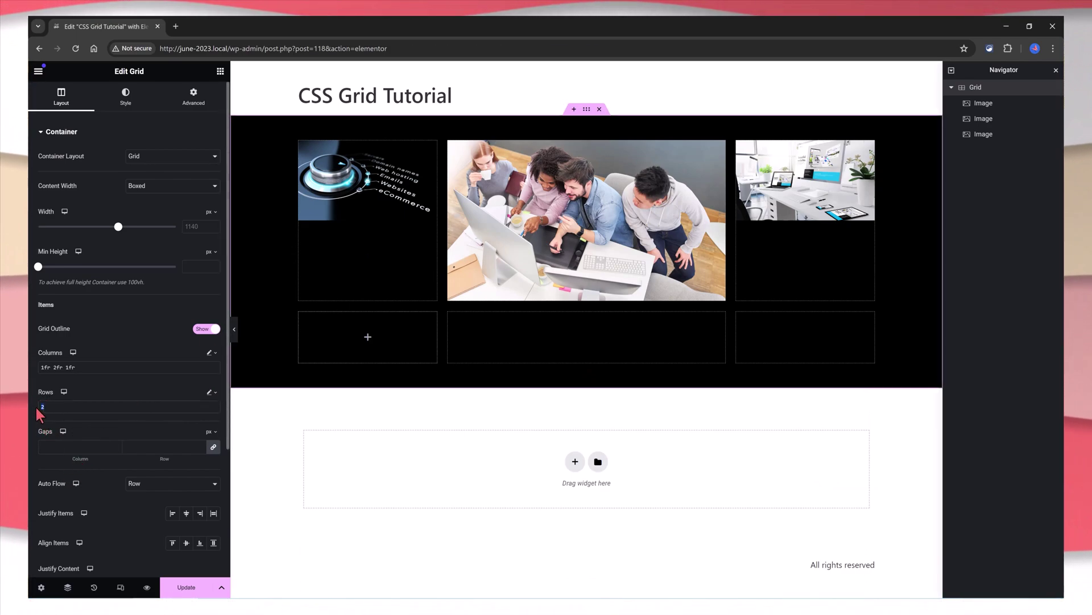
pyautogui.press('BackSpace')
pyautogui.write('500px 2fr')
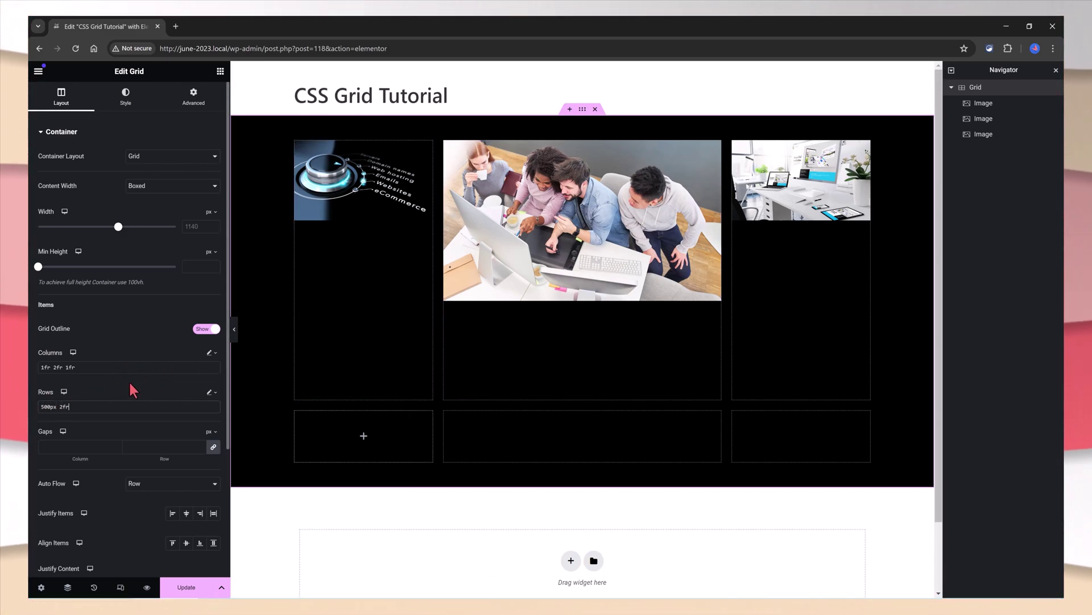
# Step: Remove the grid gaps and set Auto Flow to Column
pyautogui.click(116, 449)
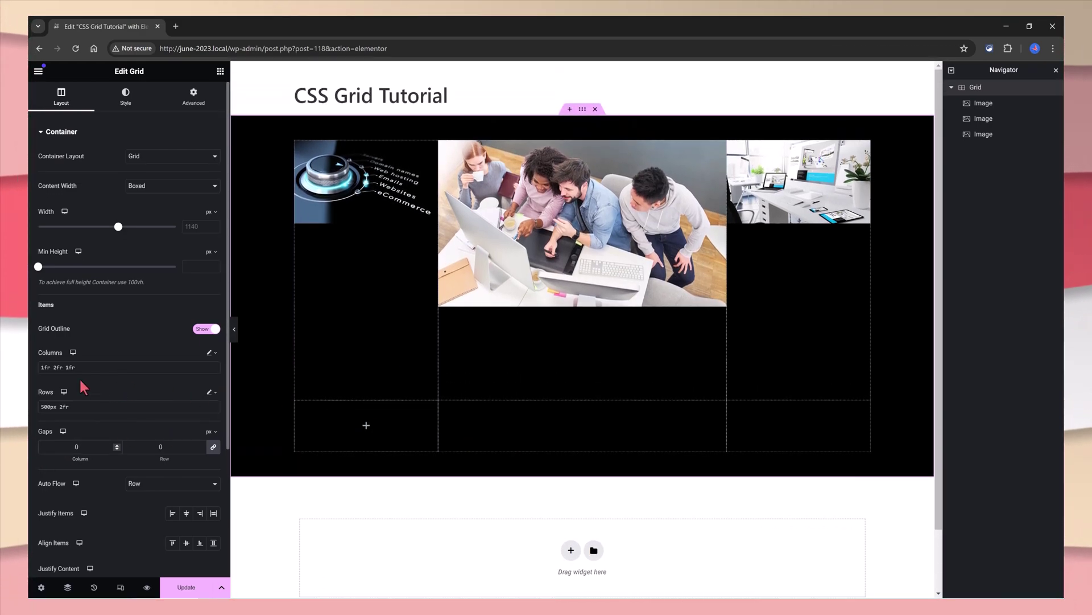
pyautogui.click(77, 447)
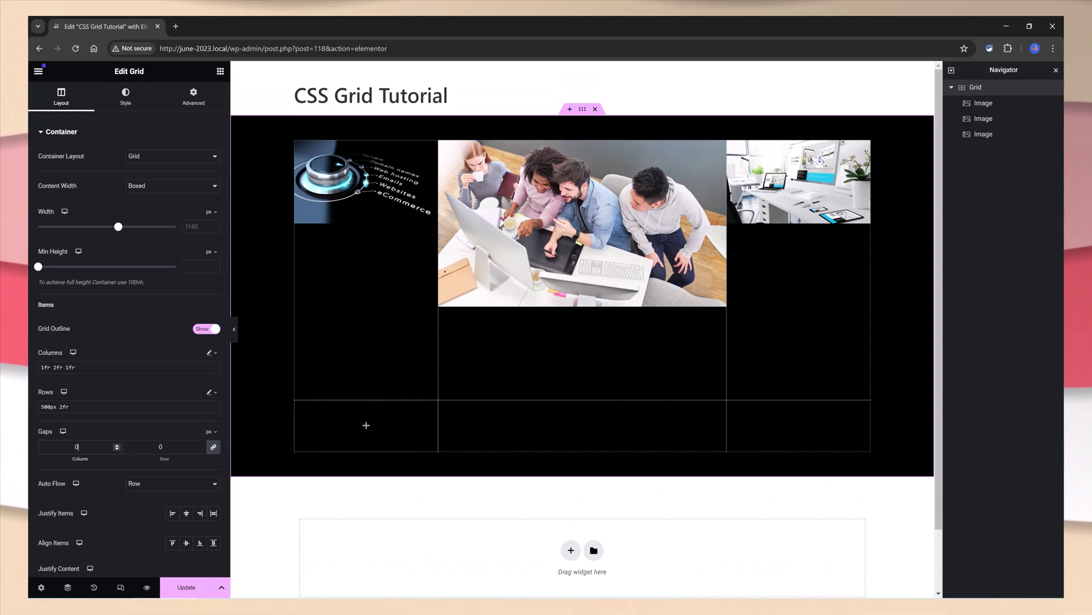
pyautogui.click(156, 489)
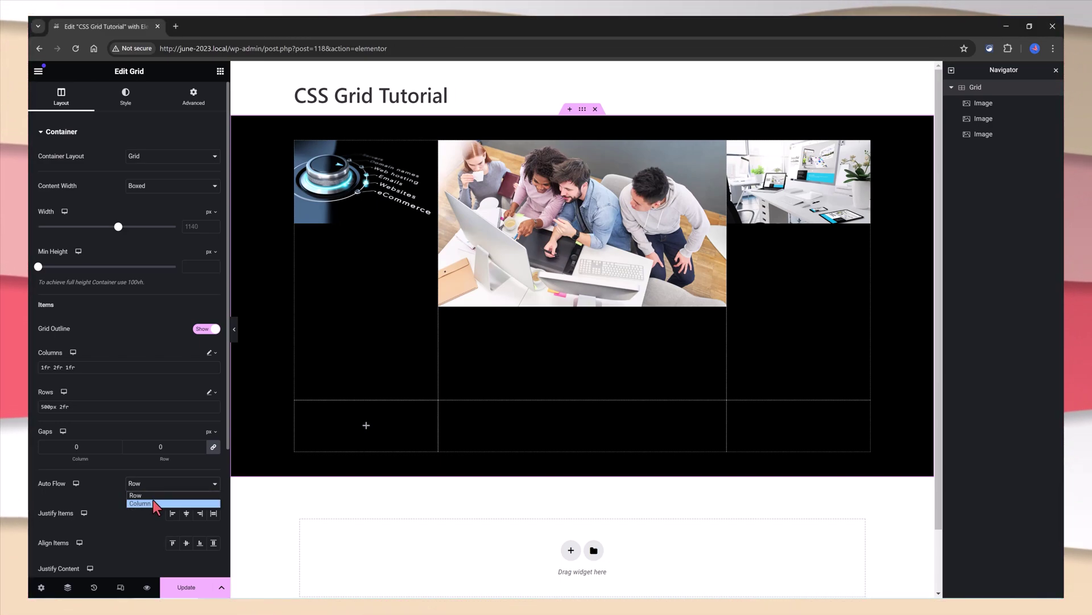
pyautogui.click(152, 502)
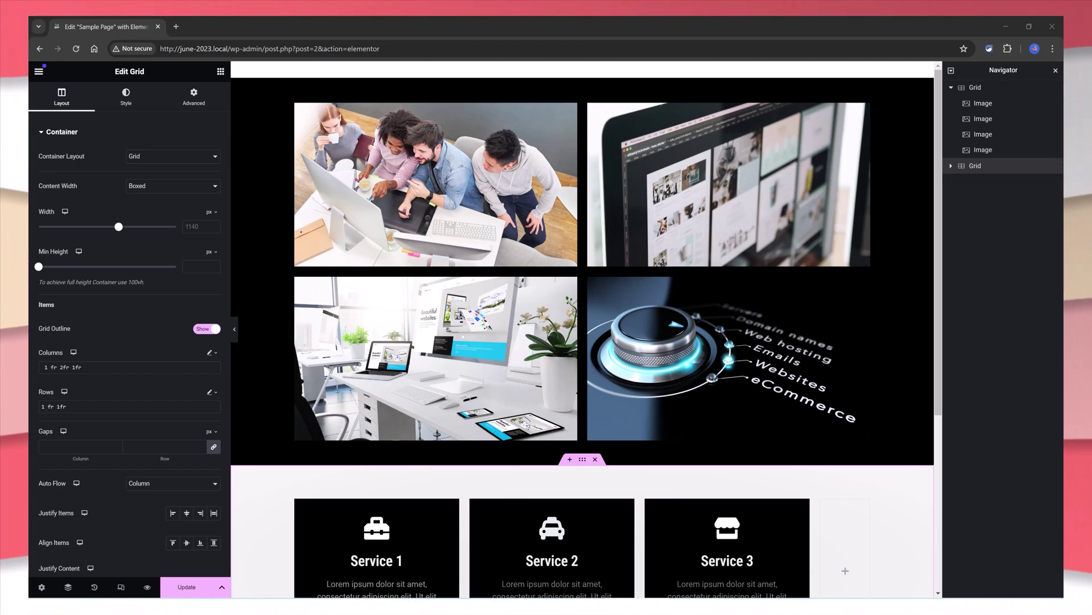
# Step: Switch the services container's Container Layout from Grid to Flexbox
pyautogui.scroll(-2, 576, 460)
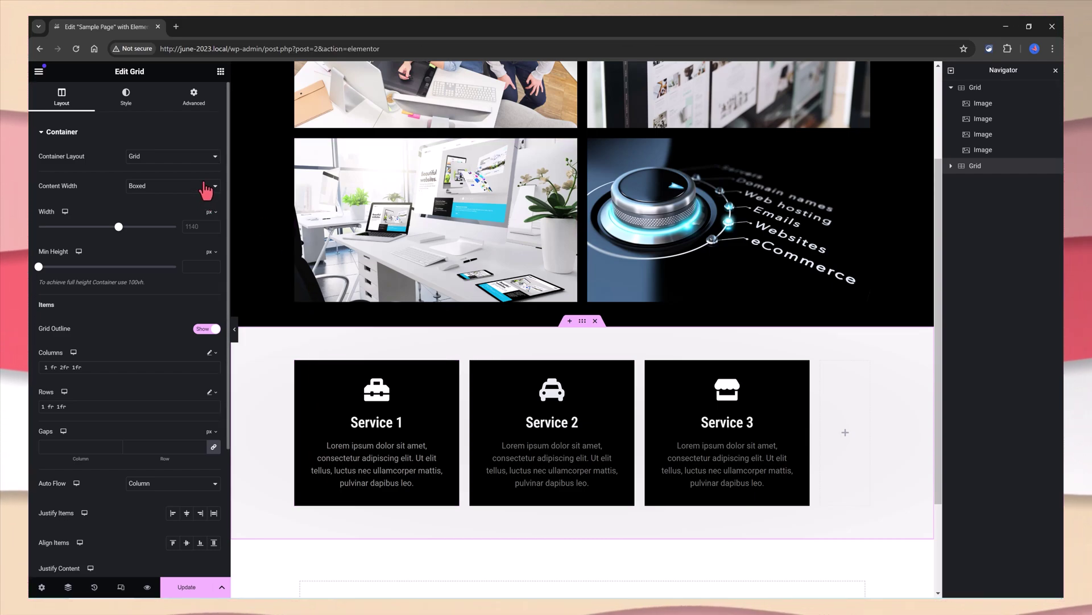
pyautogui.click(153, 163)
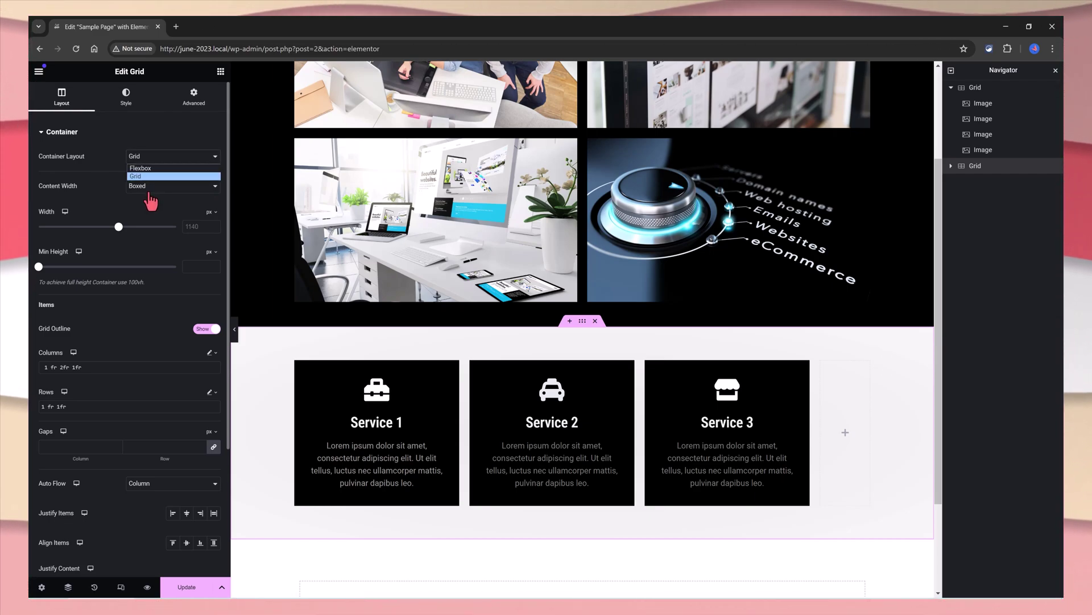
pyautogui.click(405, 421)
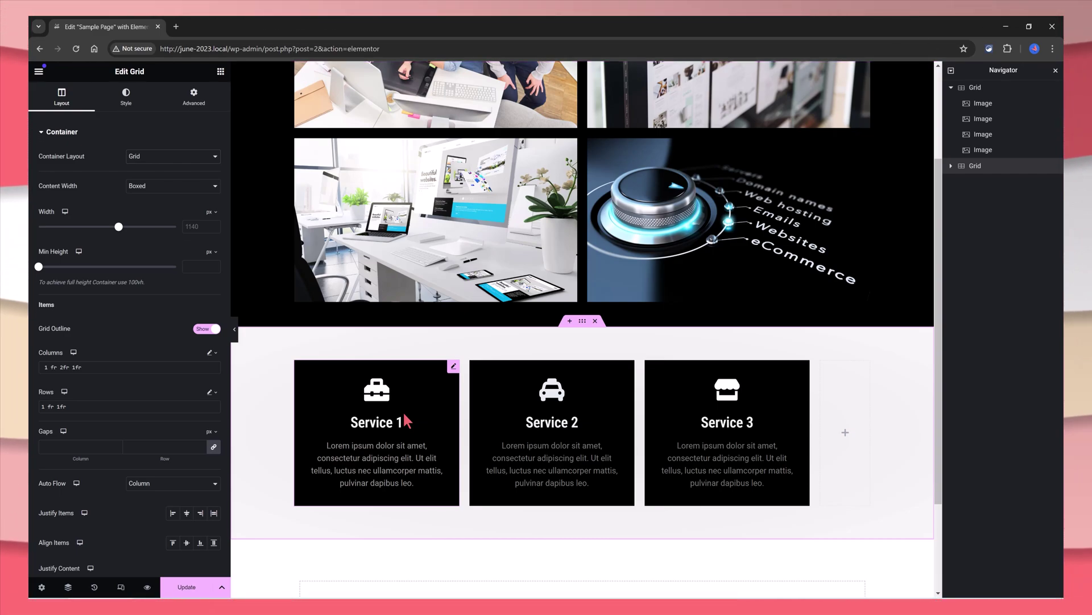
pyautogui.click(188, 157)
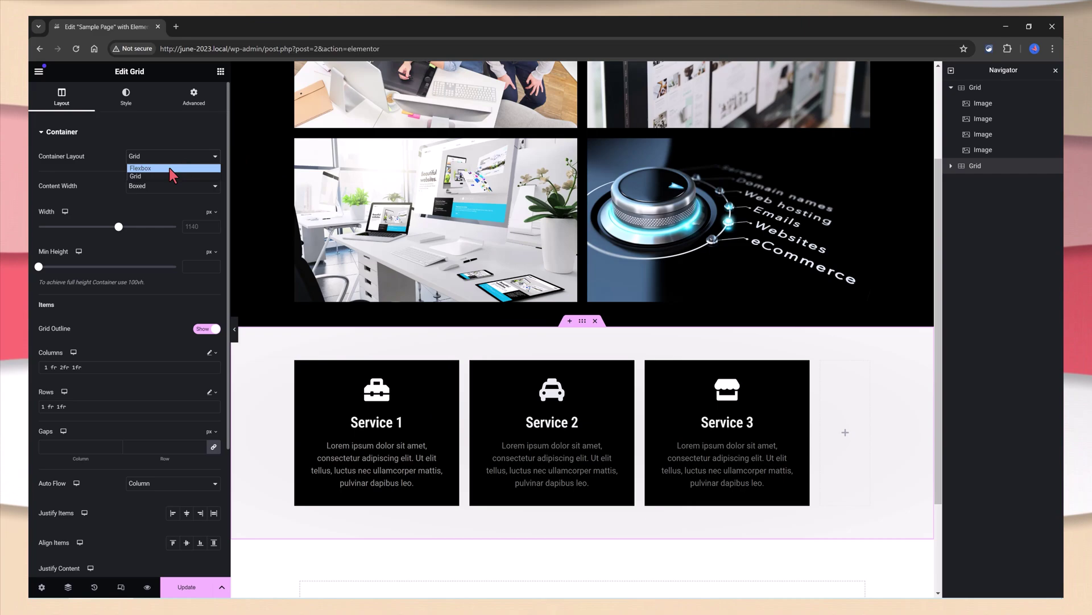
pyautogui.click(169, 169)
pyautogui.scroll(-3, 381, 325)
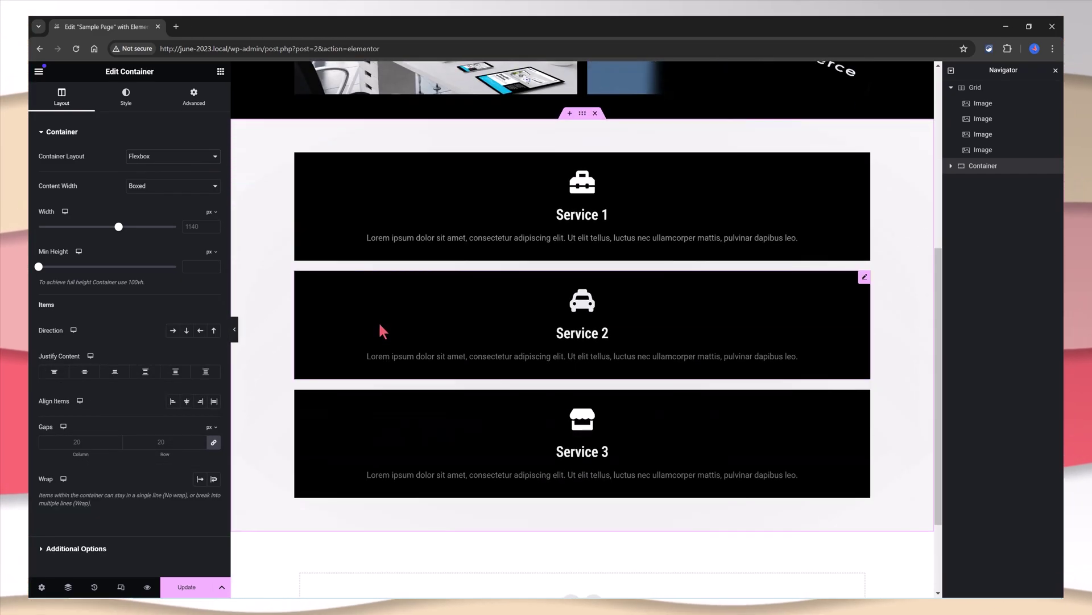
pyautogui.scroll(1, 377, 320)
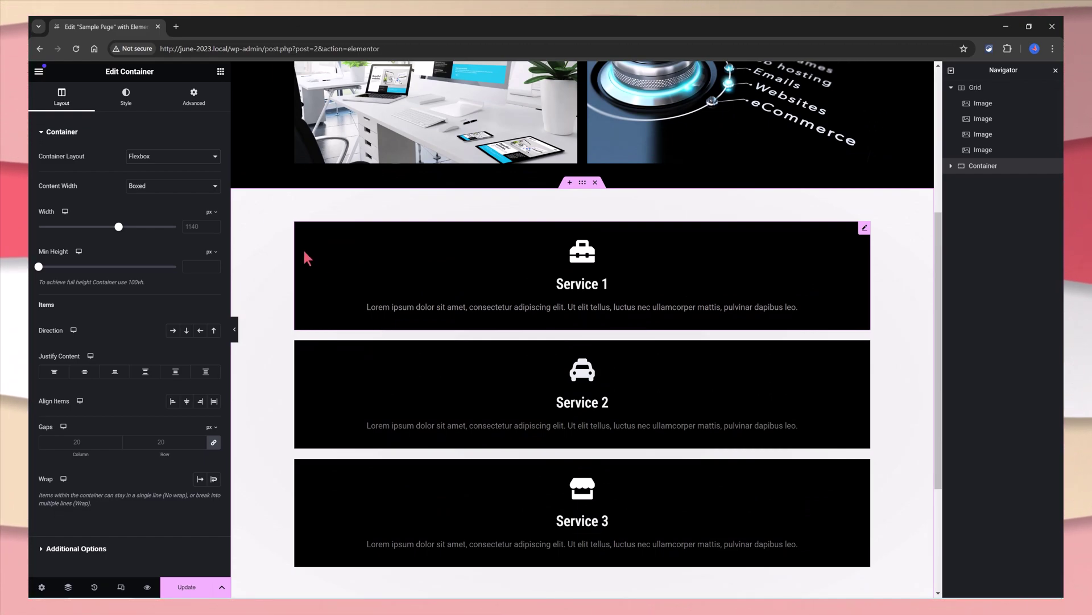
# Step: Collapse and re-expand the services container's settings section
pyautogui.click(171, 132)
pyautogui.click(61, 132)
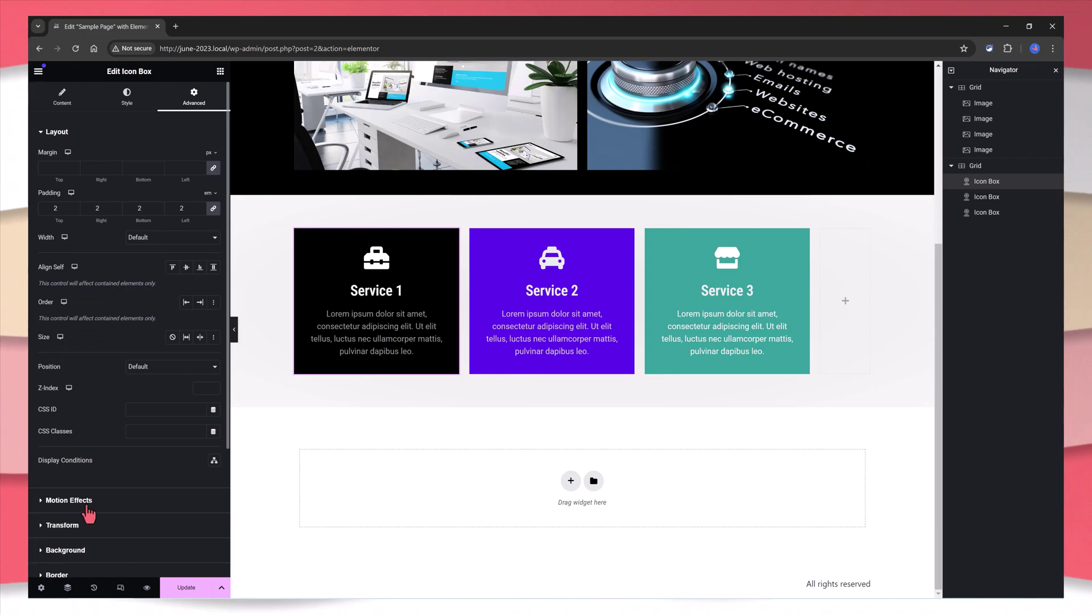
# Step: In the Mobile responsive view, give Service 1 a custom order of 3
pyautogui.click(120, 587)
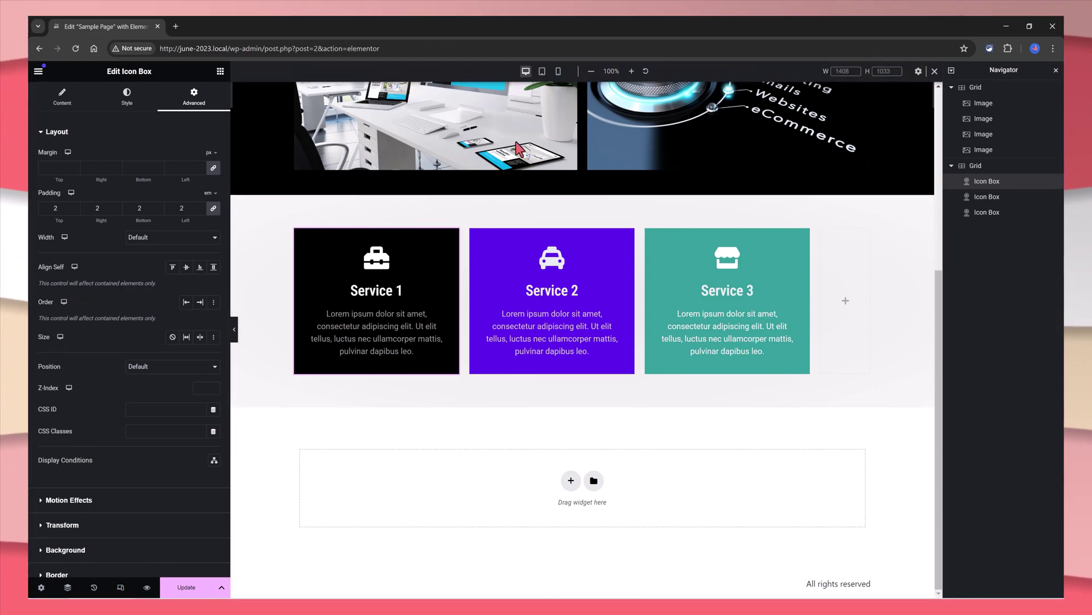
pyautogui.click(558, 70)
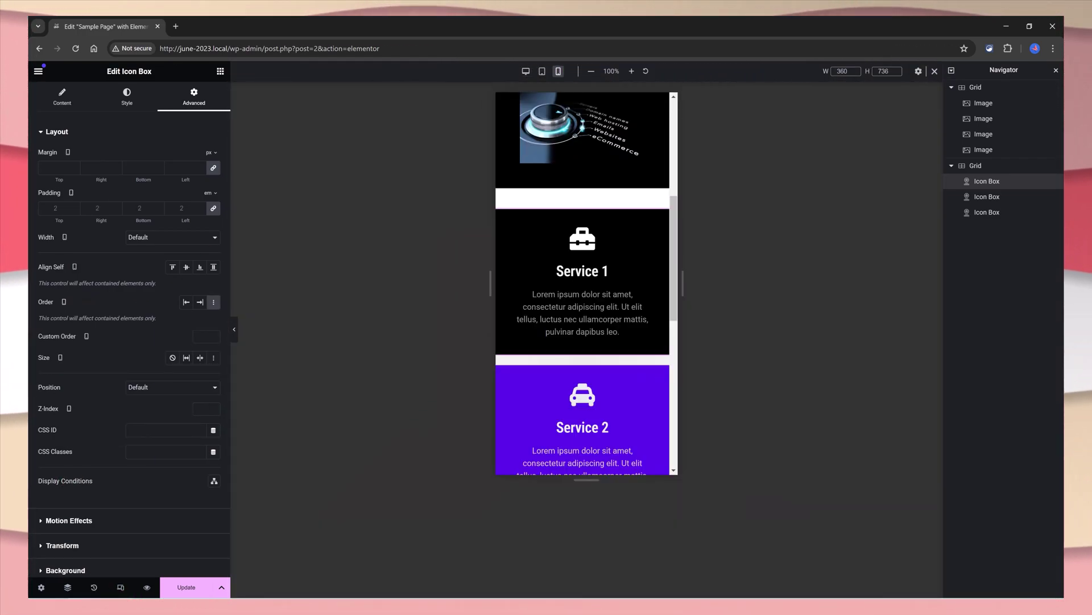
pyautogui.scroll(-5, 545, 280)
pyautogui.scroll(4, 545, 285)
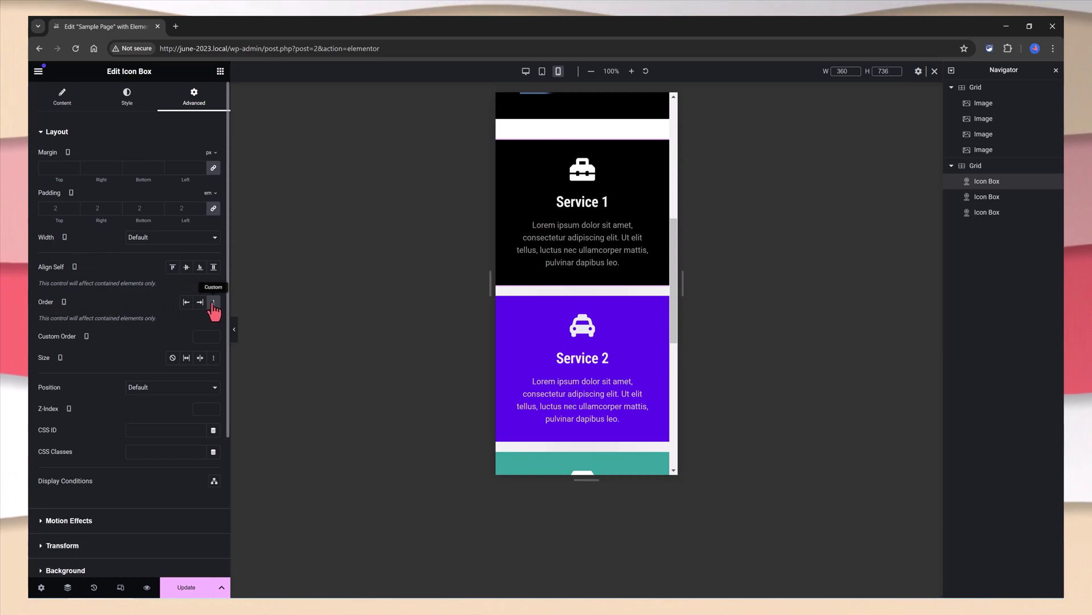
pyautogui.click(199, 339)
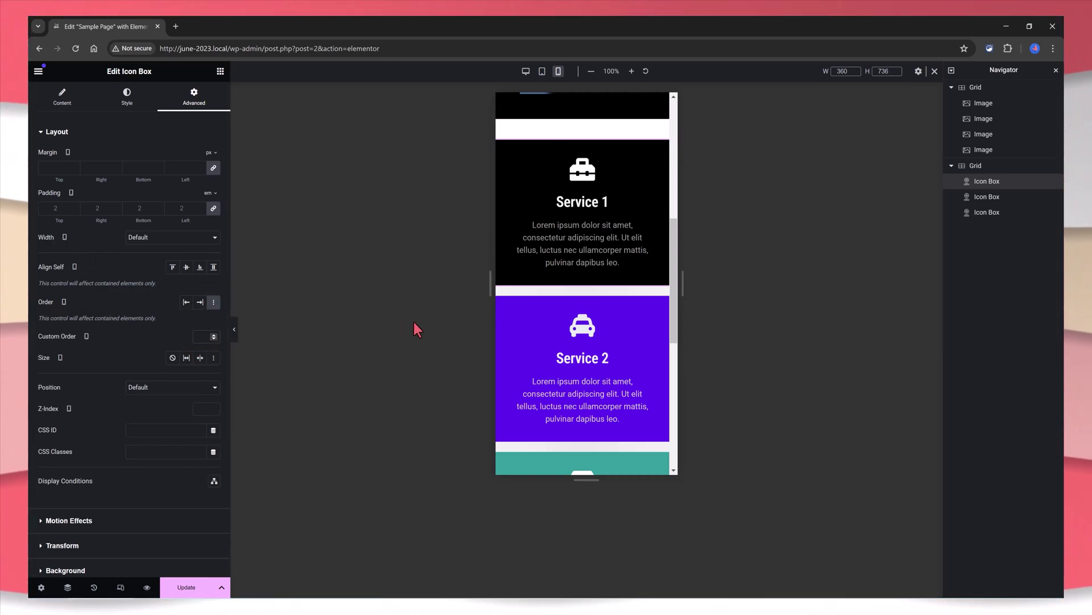
pyautogui.write('3')
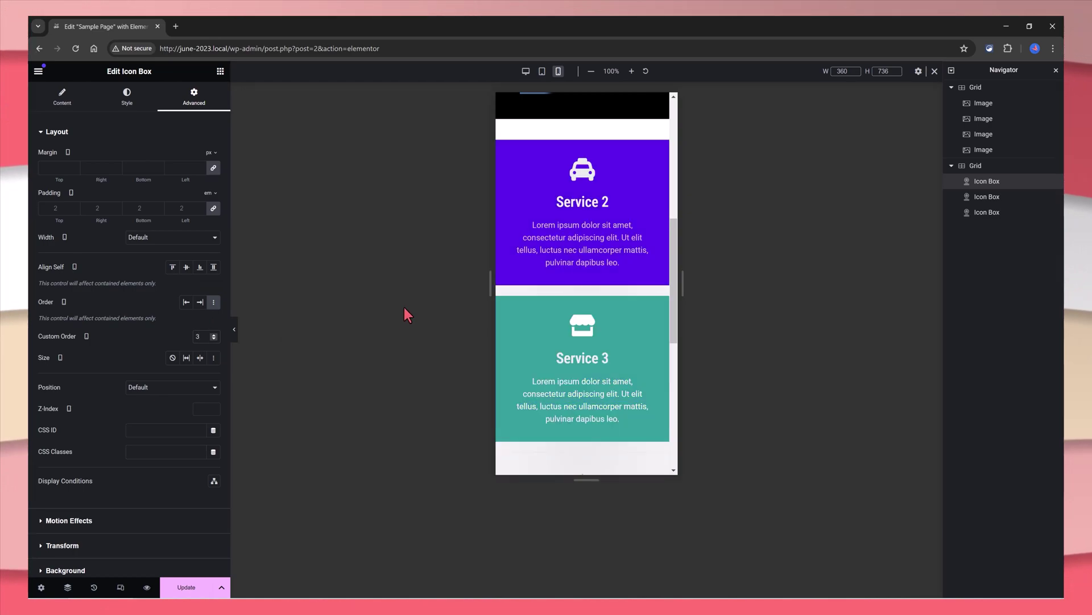
pyautogui.moveTo(672, 306); pyautogui.dragTo(661, 360)
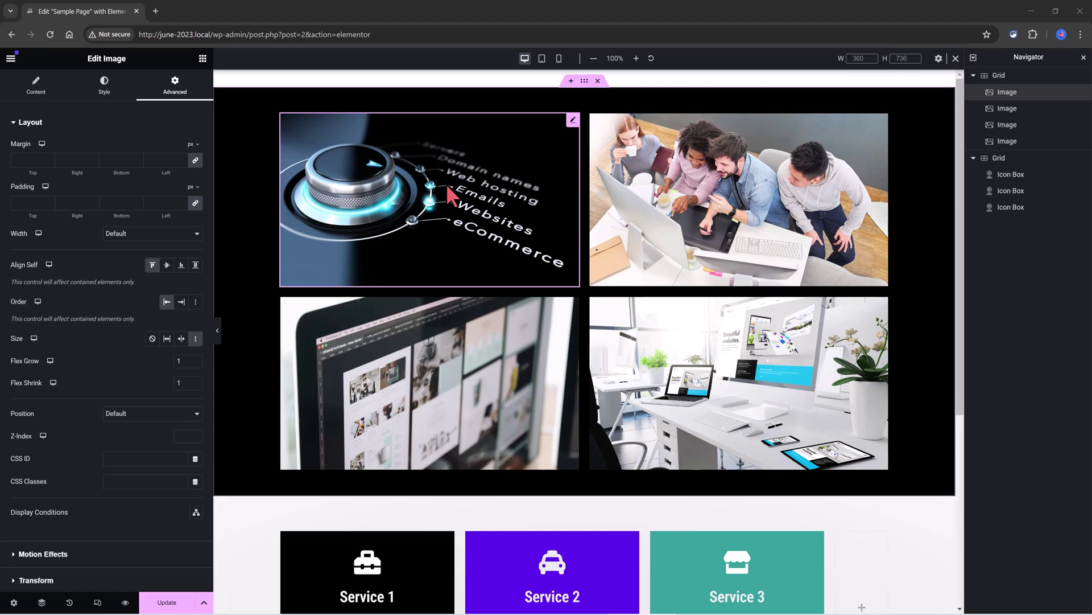
# Step: Set the knob image's Order to End so it sits last in the grid
pyautogui.click(182, 303)
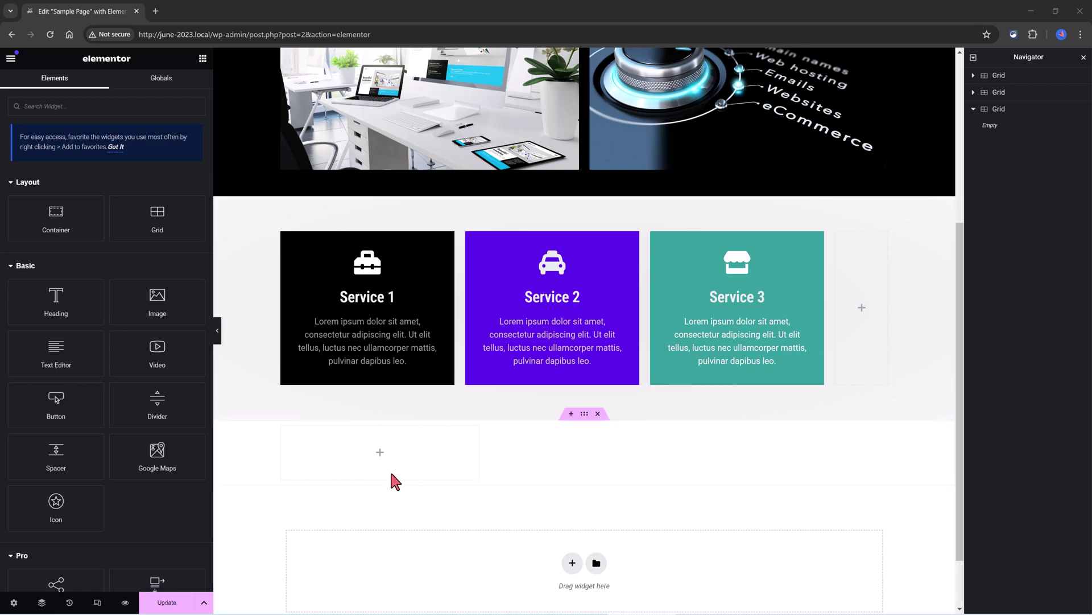
# Step: Try a grey background on the new grid, then discard it
pyautogui.click(586, 421)
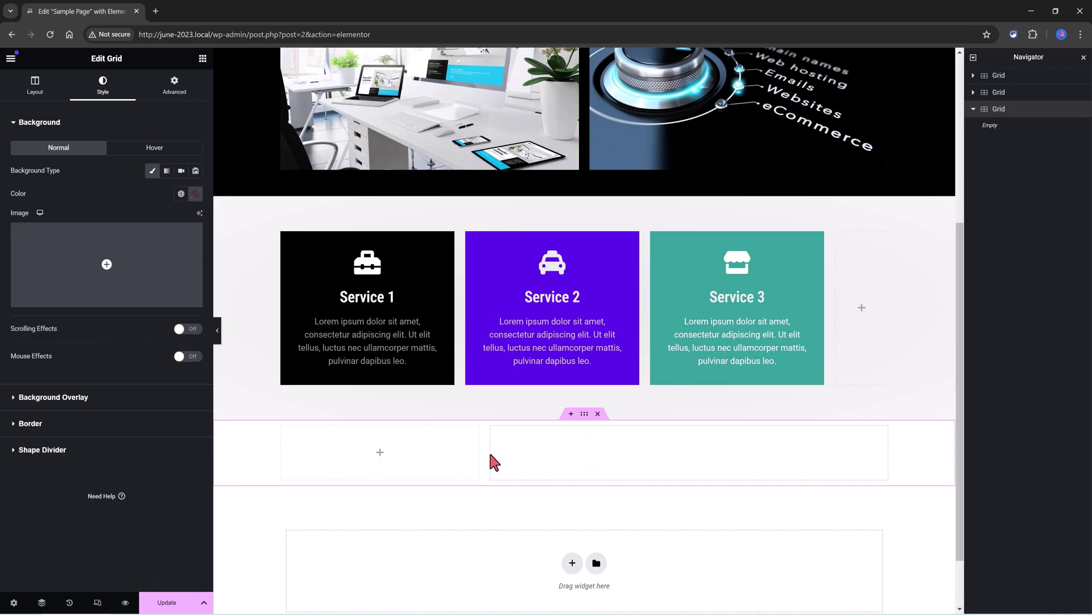
pyautogui.click(195, 193)
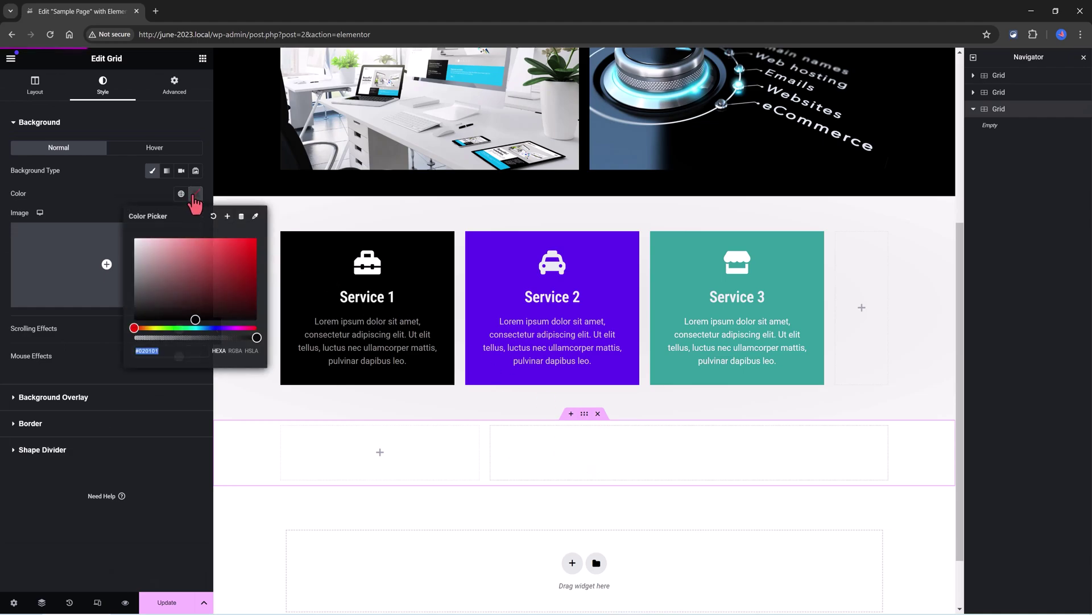
pyautogui.moveTo(152, 275)
pyautogui.mouseDown()
pyautogui.moveTo(137, 259)
pyautogui.moveTo(139, 272)
pyautogui.mouseUp()
pyautogui.click(366, 428)
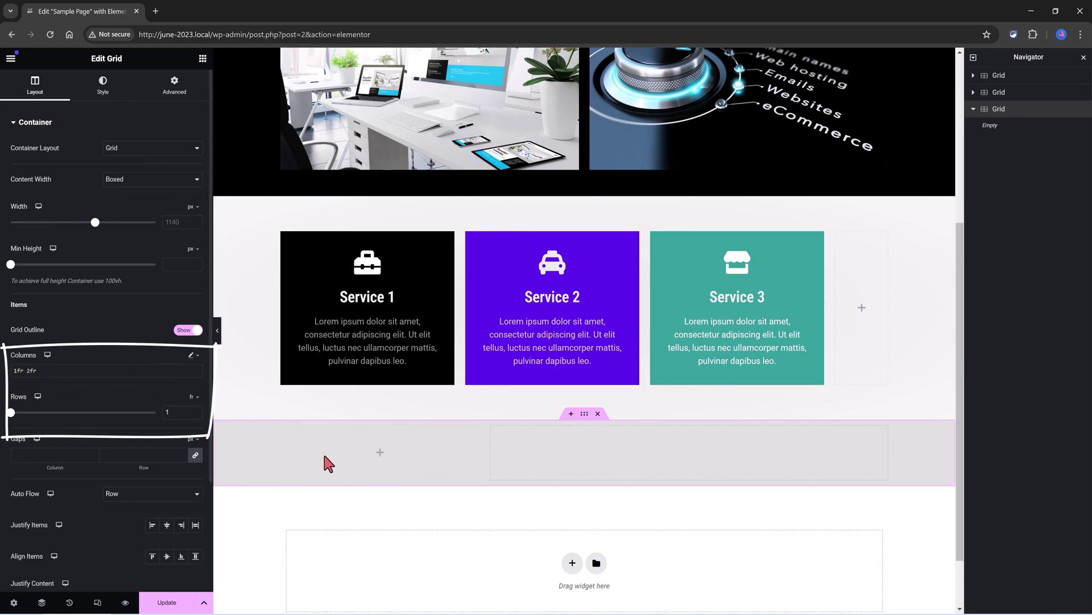
# Step: Add Image widgets: the desk photo in the left cell, the knob image on the right
pyautogui.click(380, 455)
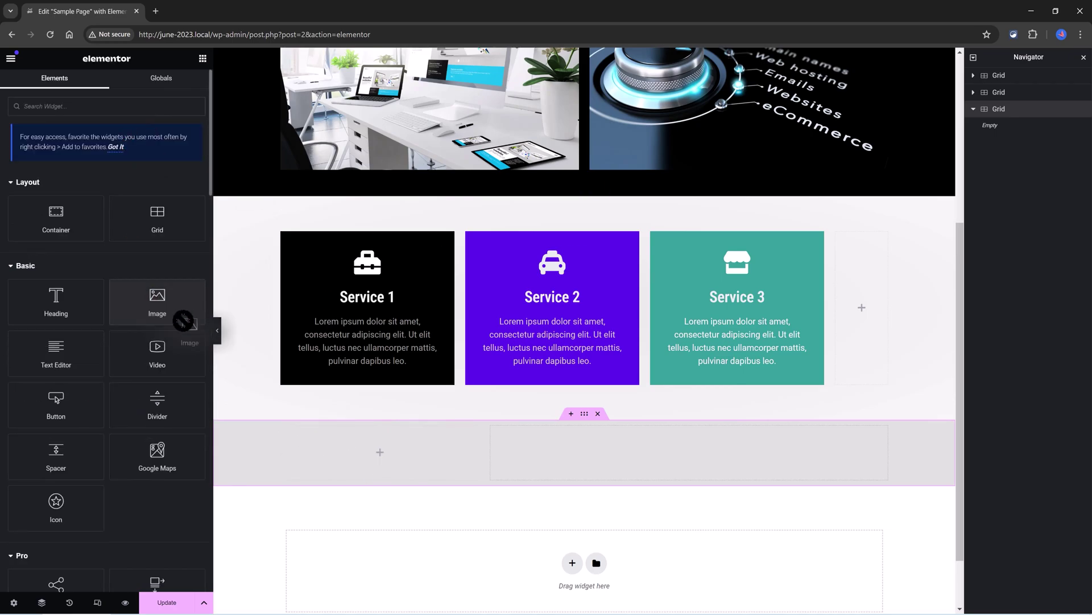
pyautogui.moveTo(183, 321); pyautogui.dragTo(380, 452)
pyautogui.click(136, 324)
pyautogui.click(1049, 580)
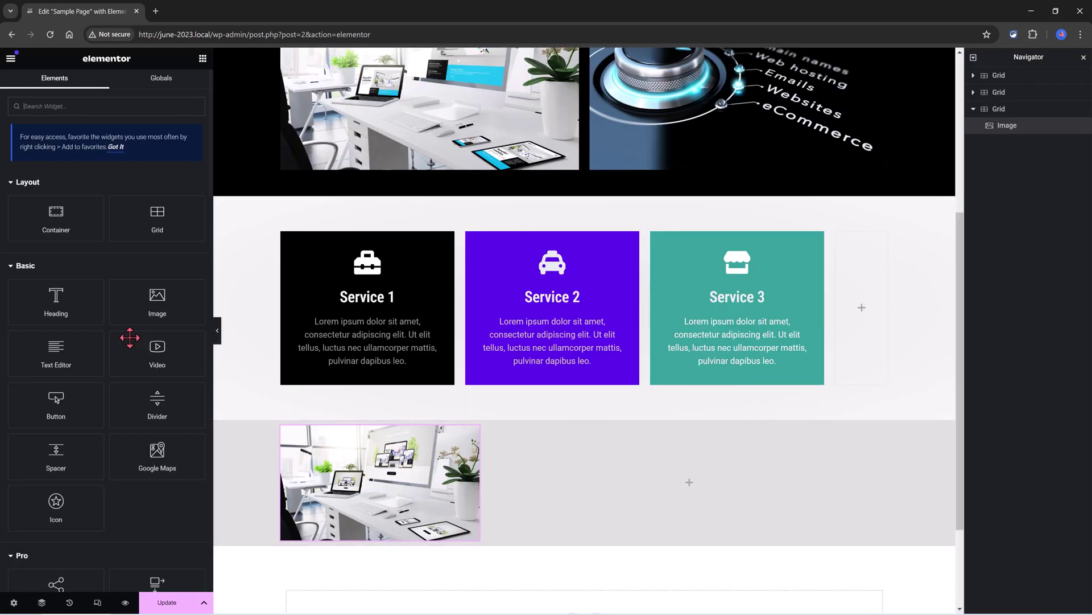
pyautogui.moveTo(653, 488); pyautogui.dragTo(581, 498)
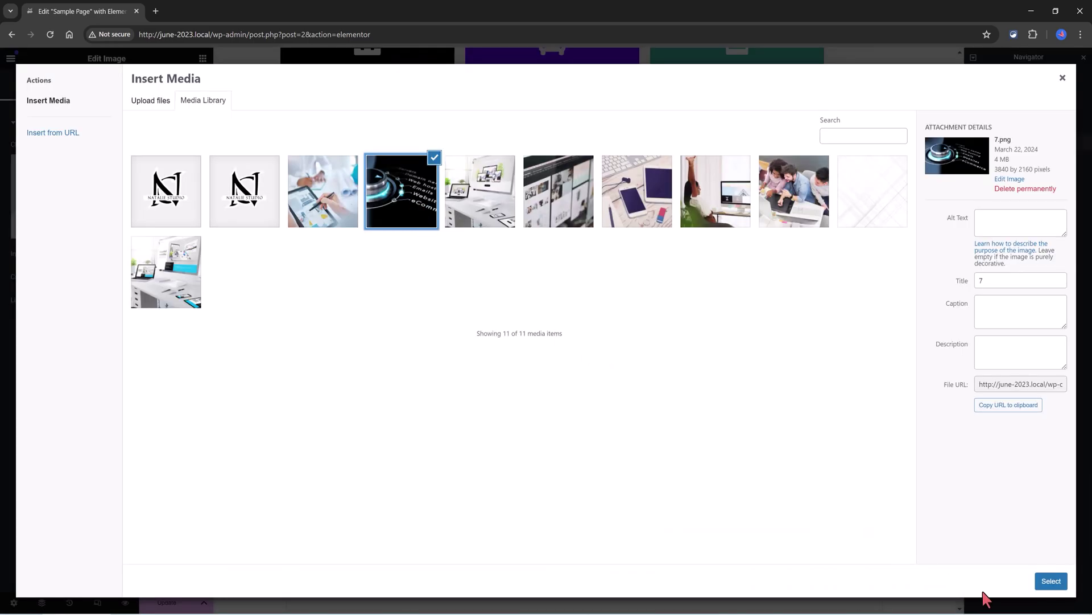
pyautogui.click(1051, 581)
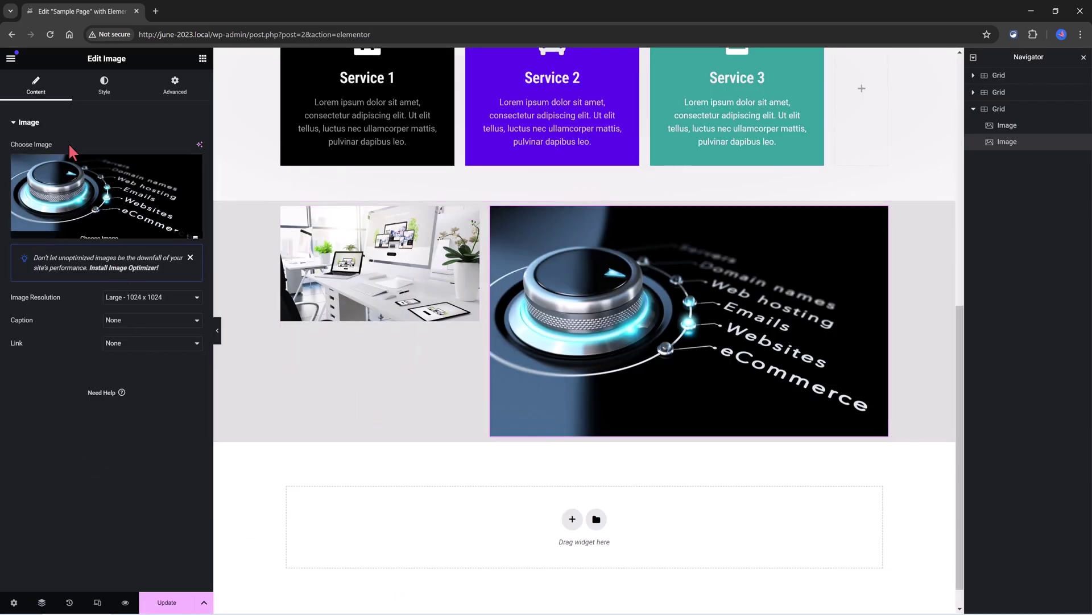
# Step: Set the desk photo's Align Self to Center, then End, finally Stretch
pyautogui.click(186, 89)
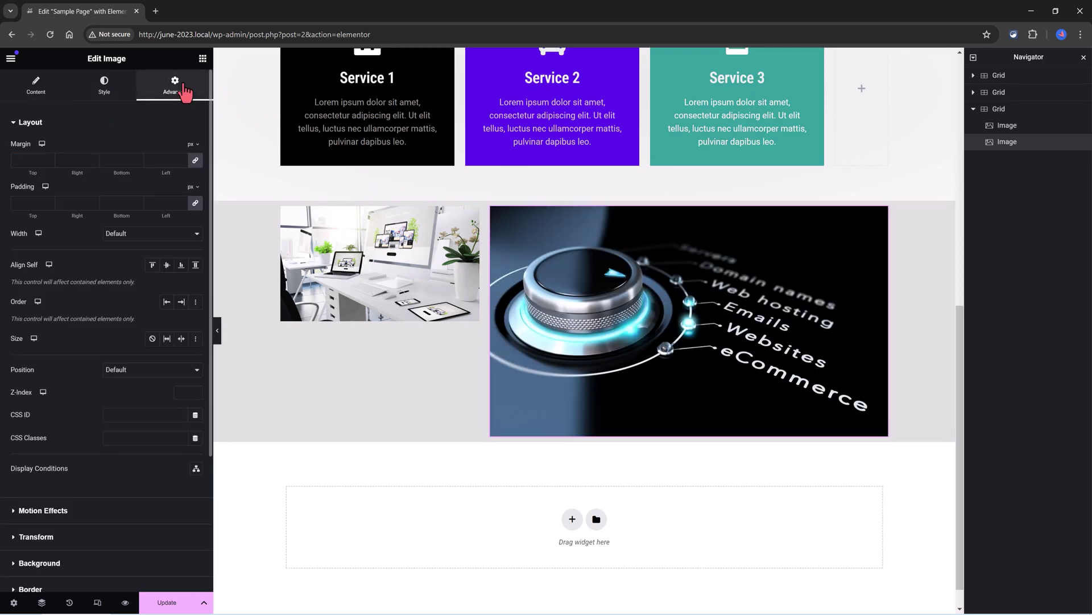
pyautogui.click(436, 267)
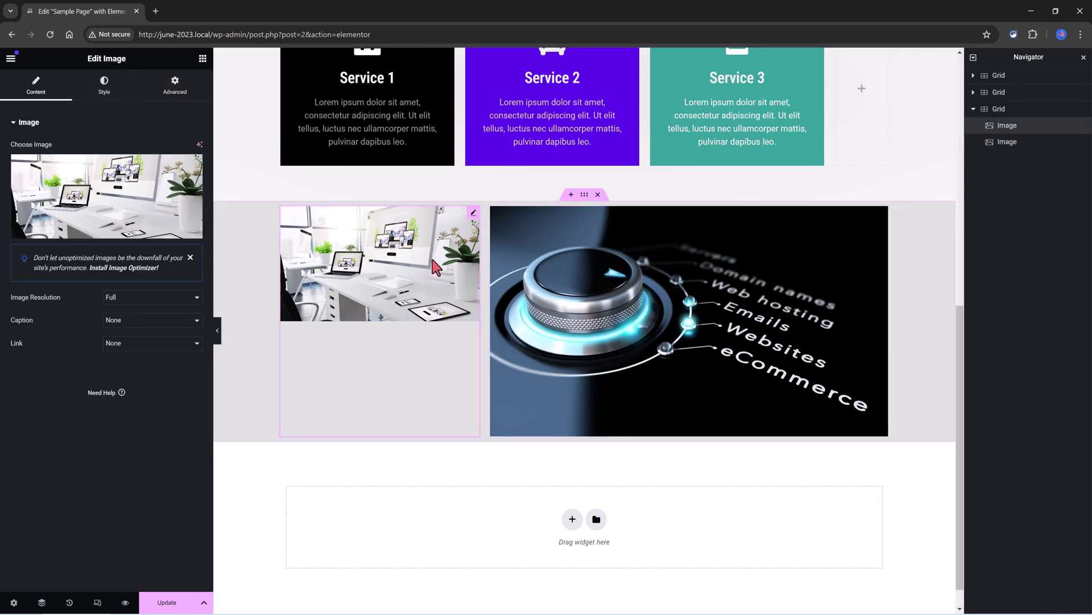
pyautogui.click(176, 85)
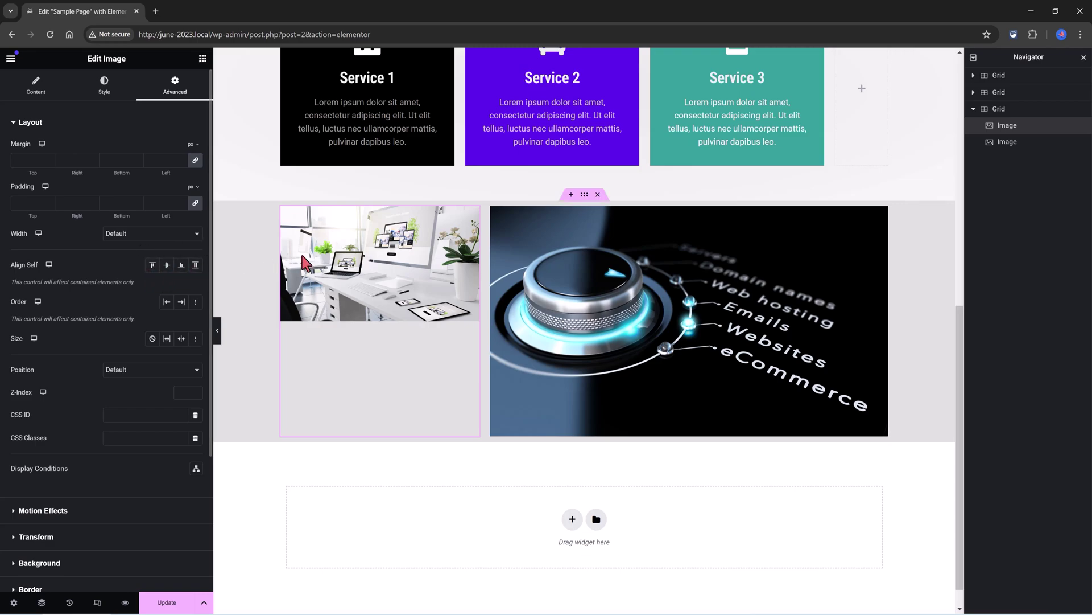
pyautogui.click(168, 272)
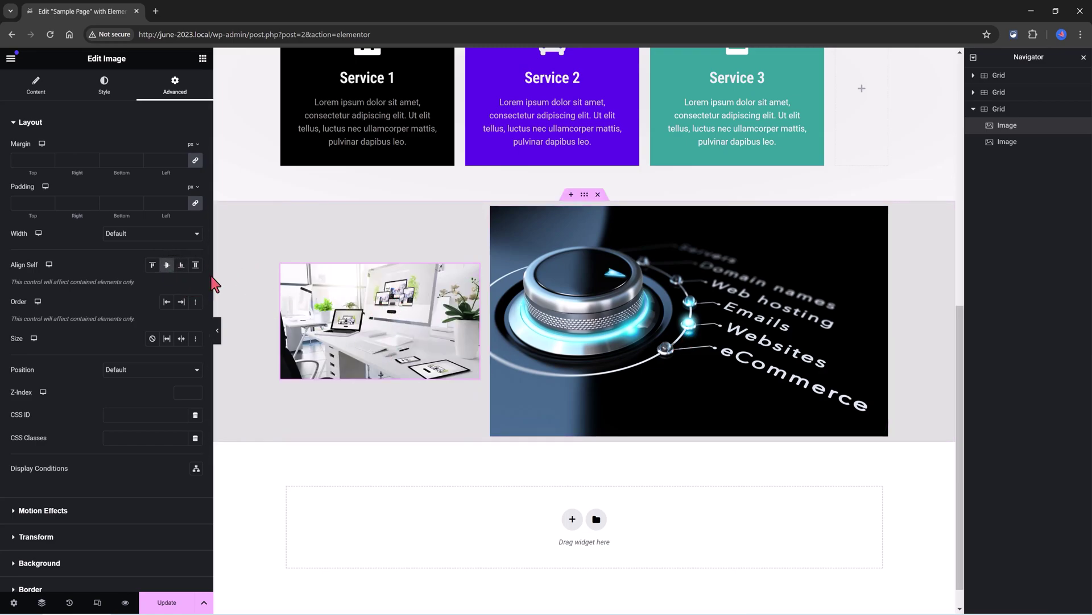
pyautogui.click(182, 268)
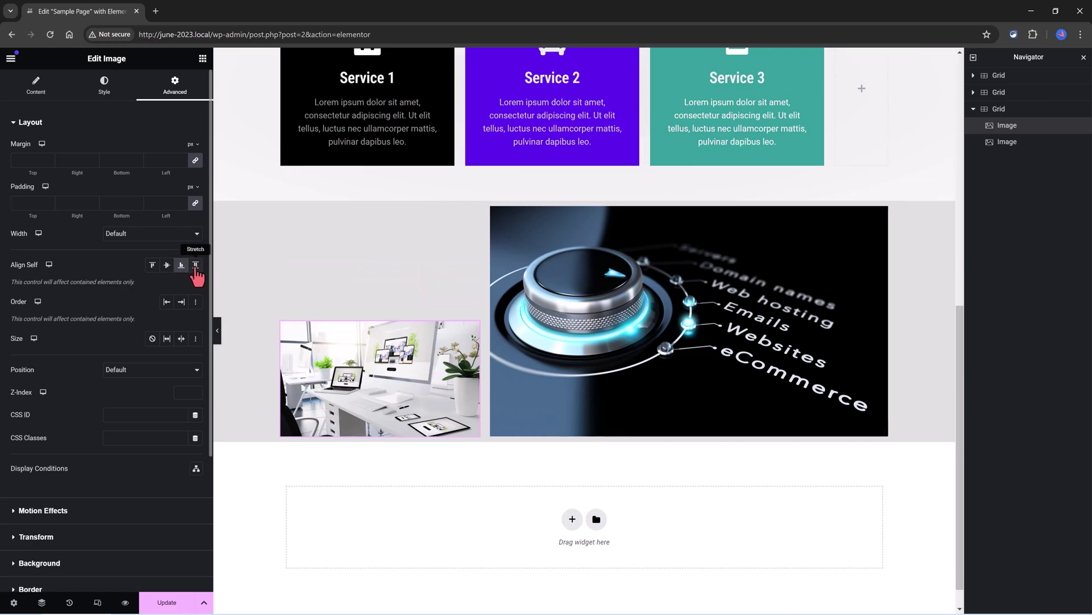
pyautogui.click(196, 268)
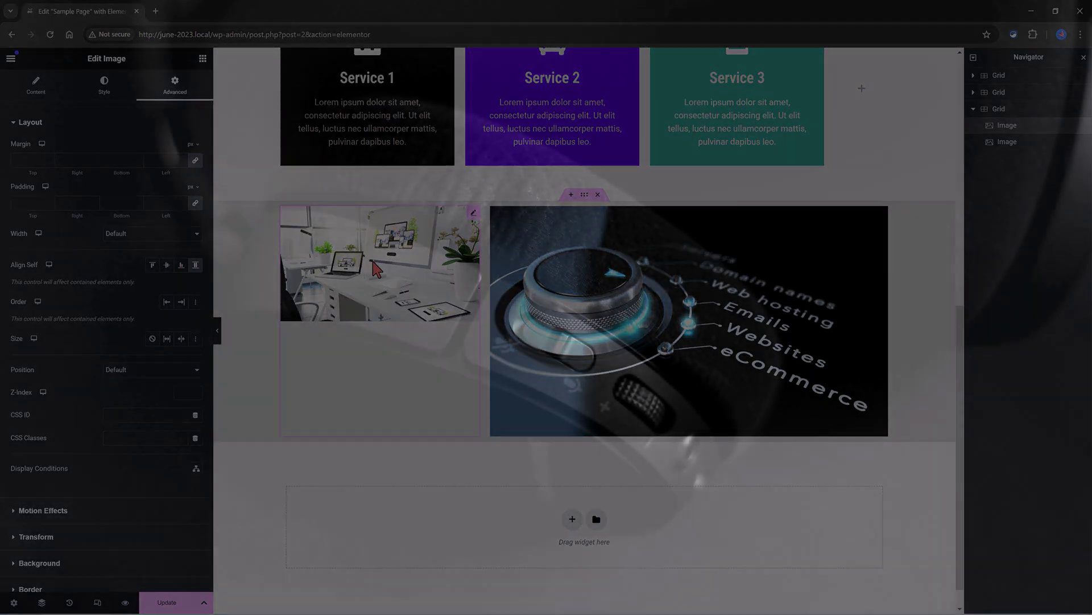